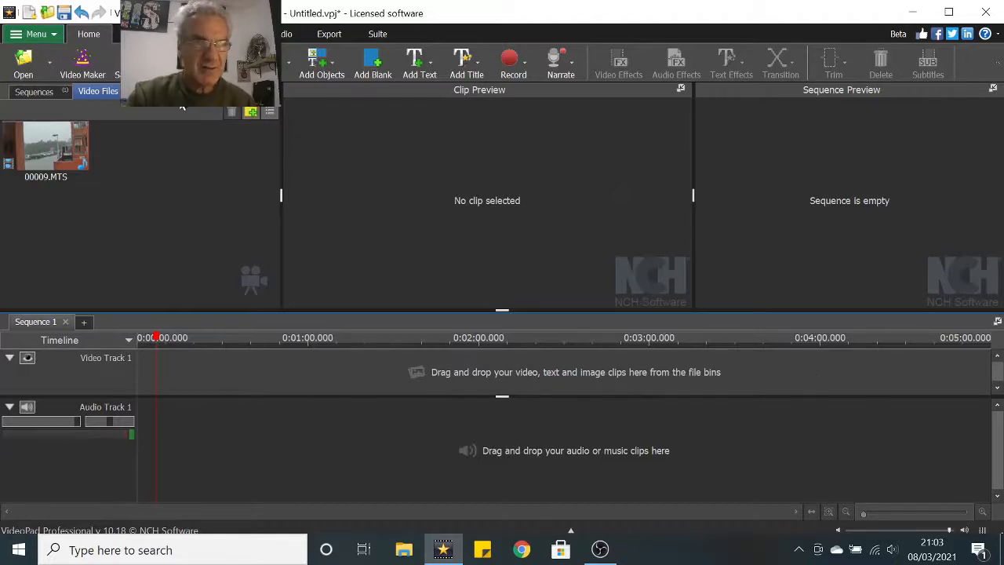
left_click(53, 37)
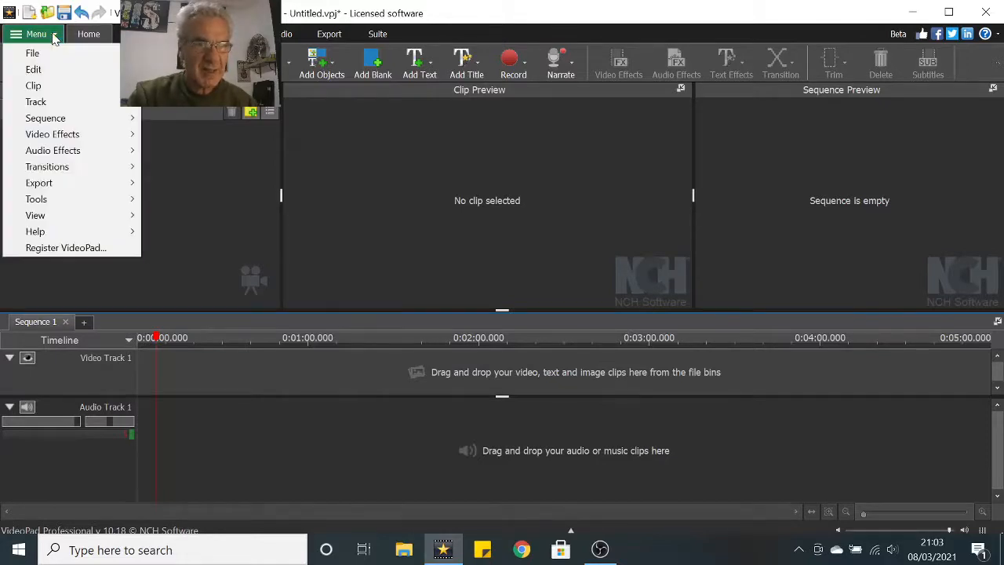
mouse_move(89, 222)
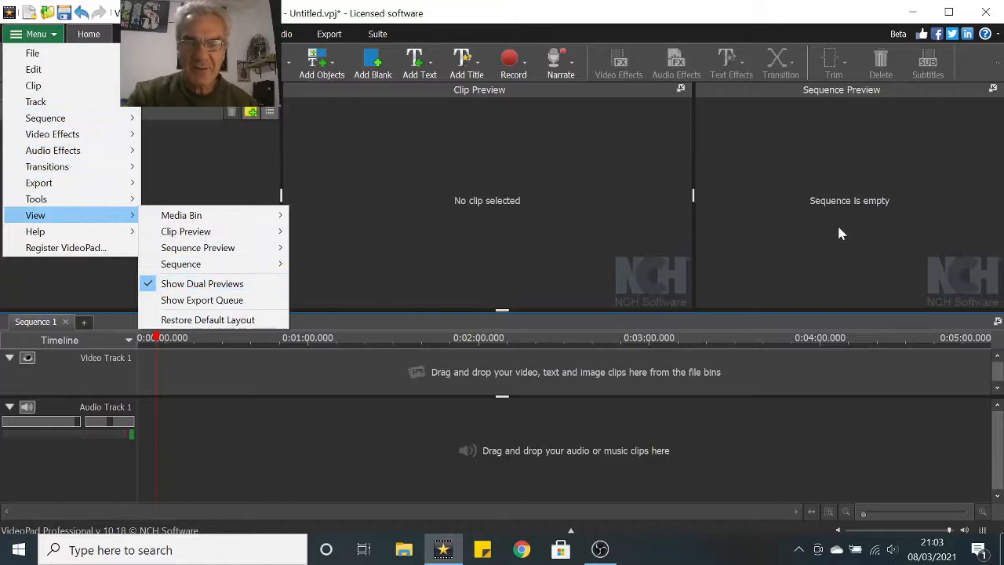
left_click(584, 204)
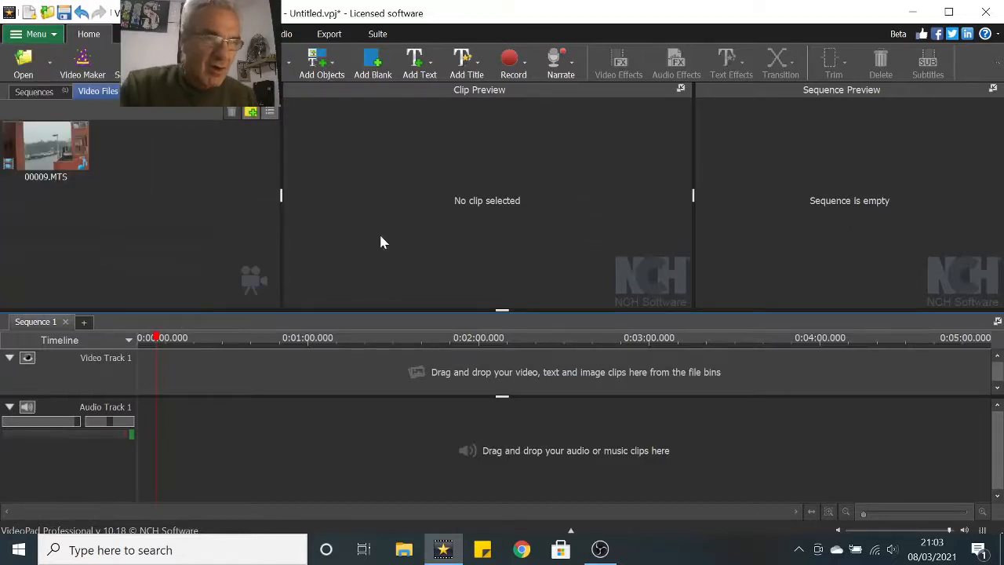
- Add the 00009.MTS clip to the sequence timeline and move the playhead to the start
left_click_drag(43, 157, 279, 409)
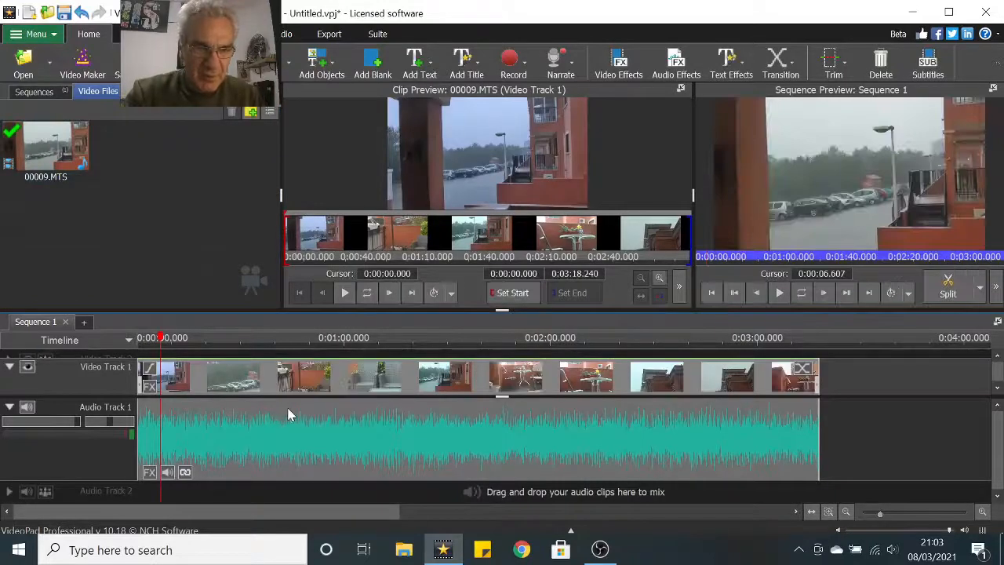
left_click(135, 339)
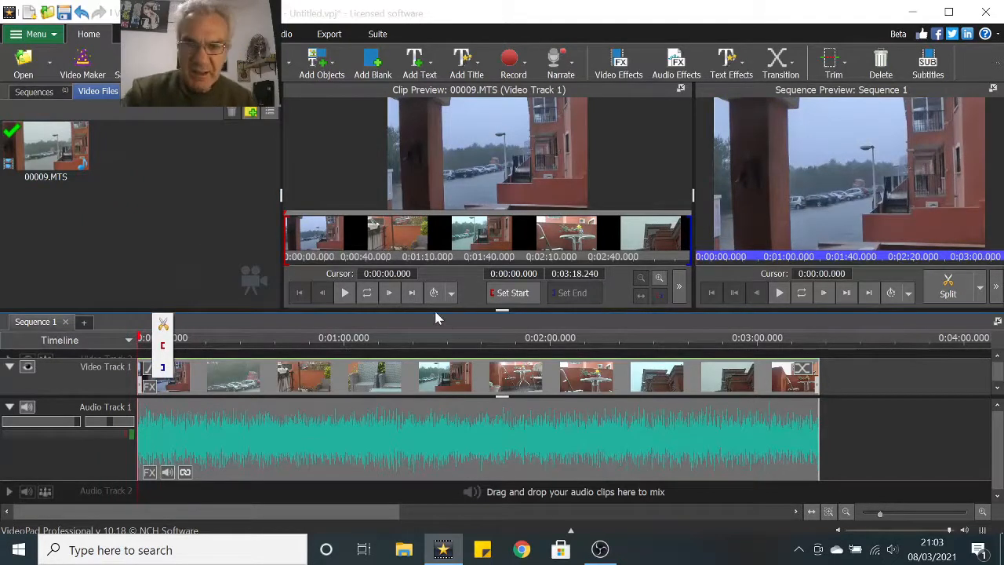
- Undock the sequence preview, find and split the clip at 0:00:12.562, and close the floating preview
left_click(993, 90)
left_click_drag(531, 63, 610, 36)
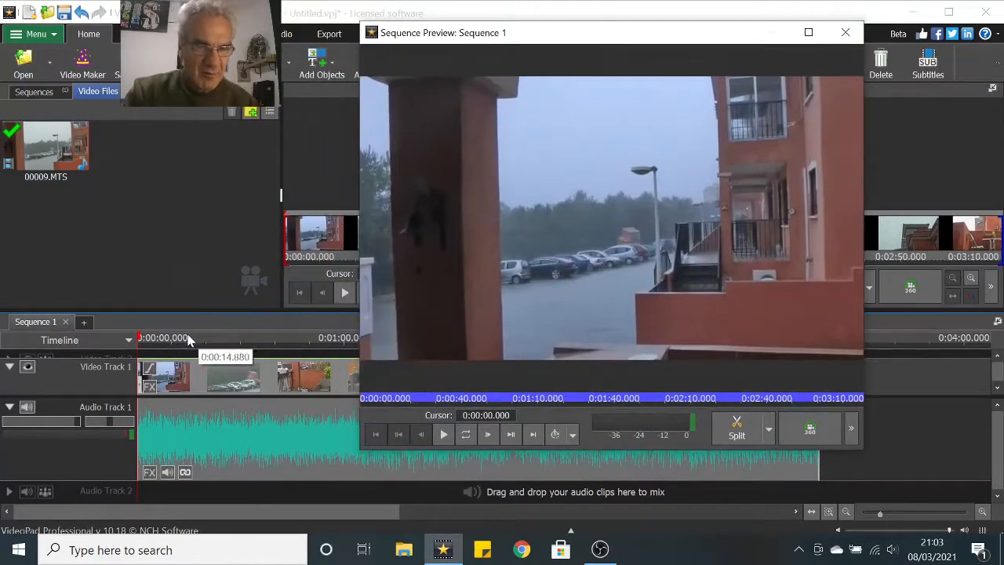
left_click(139, 342)
left_click_drag(139, 342, 174, 345)
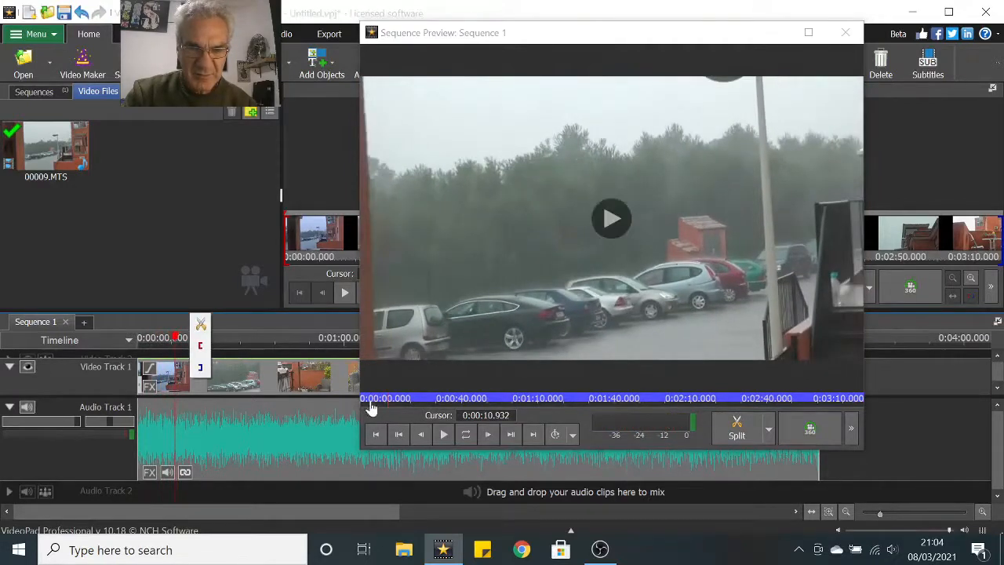
left_click(444, 434)
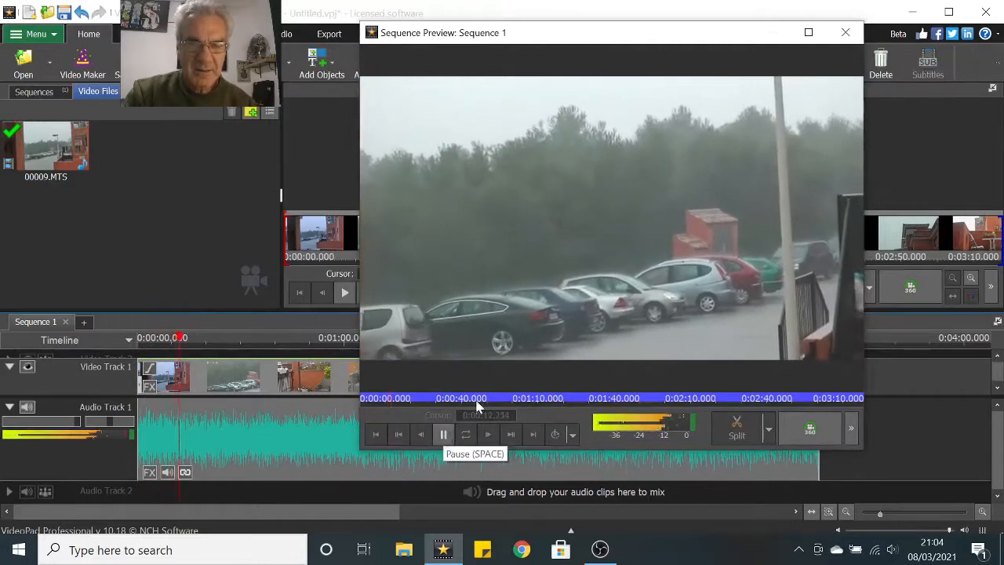
left_click(444, 433)
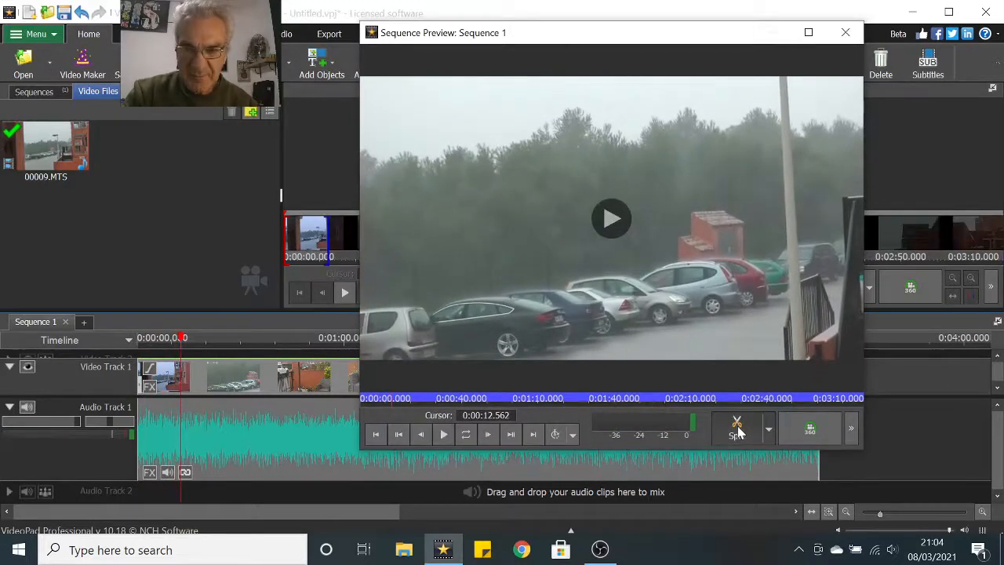
left_click(846, 32)
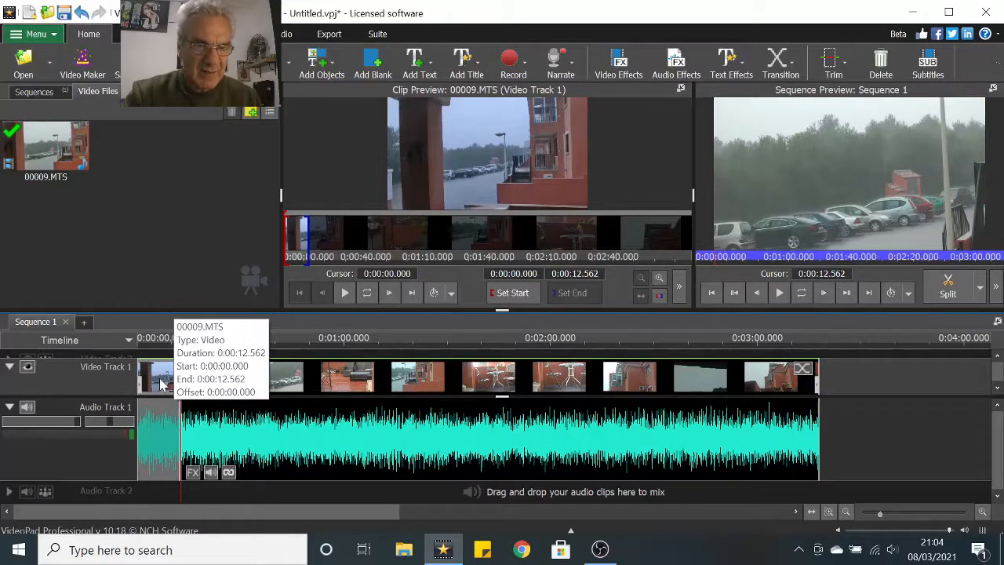
- Return the playhead to the sequence start and open the video effects window for the first clip segment
scroll(161, 383, "up", 5)
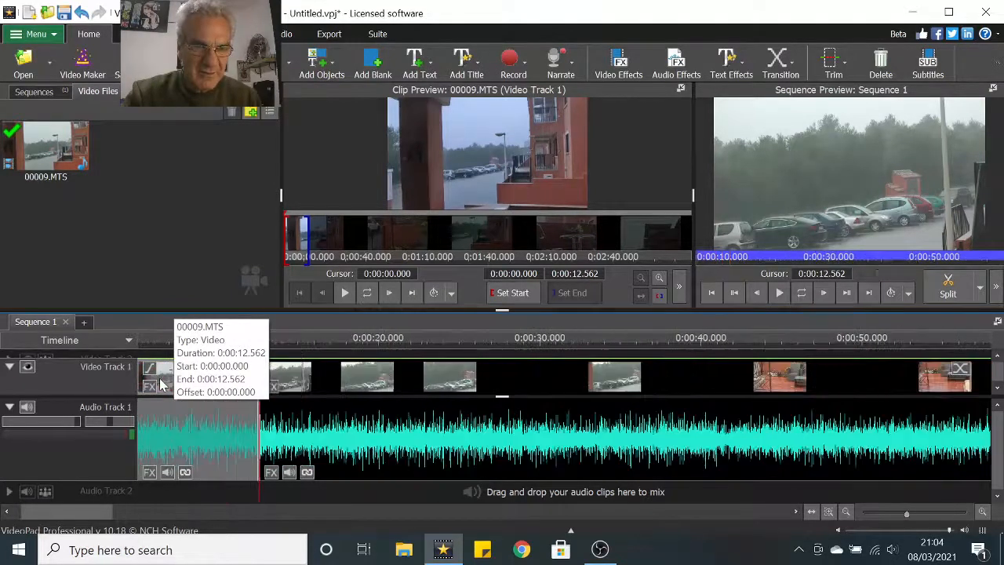
scroll(160, 384, "up", 4)
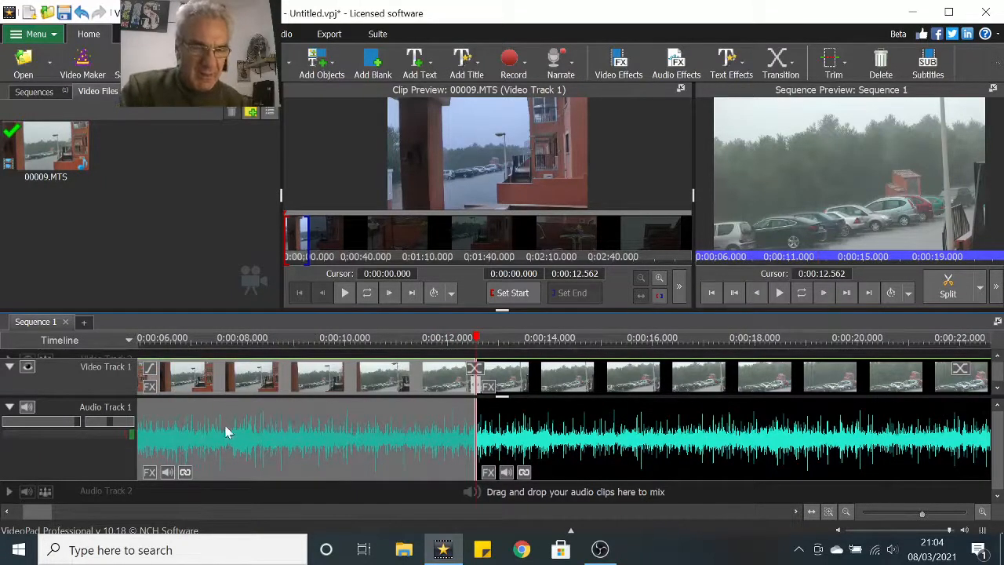
left_click(717, 301)
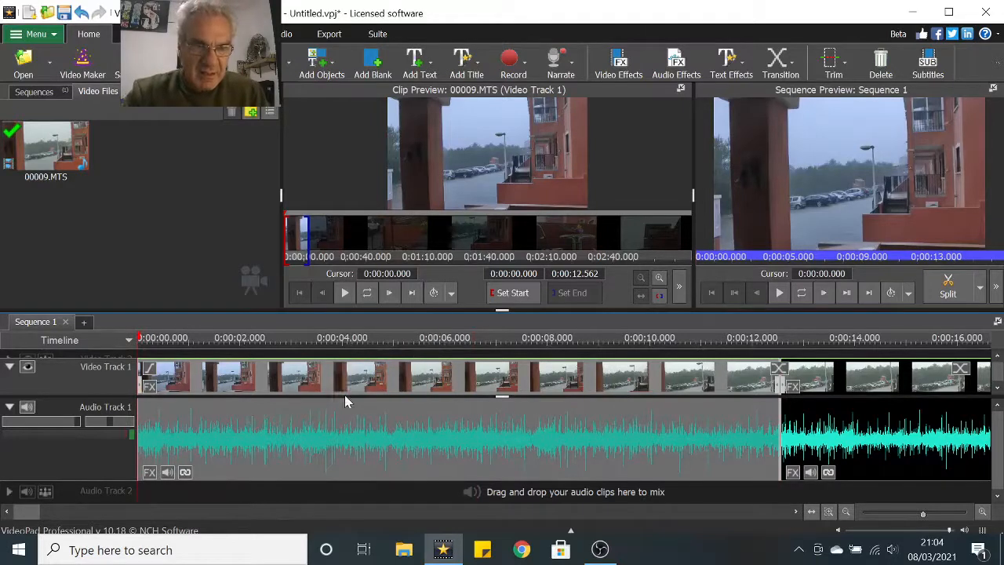
left_click(151, 387)
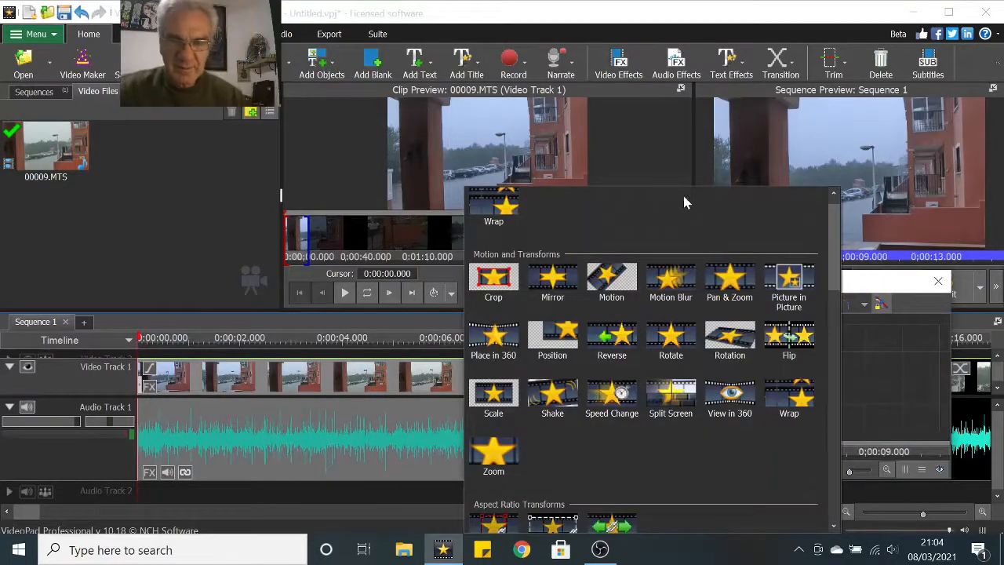
left_click_drag(847, 270, 463, 205)
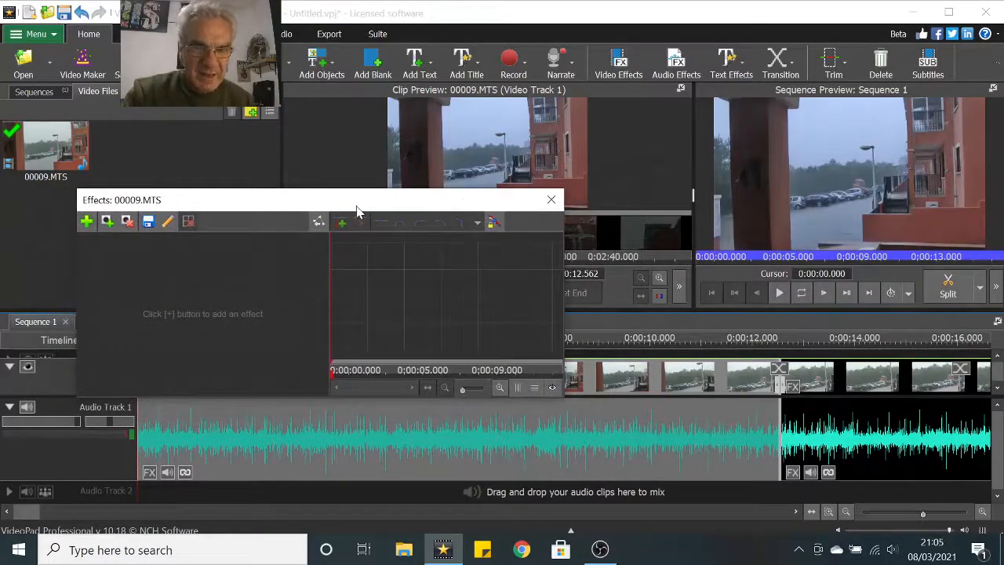
- Collapse the keyframe graph of the effects window and expand it again
left_click(319, 221)
left_click_drag(248, 208, 314, 166)
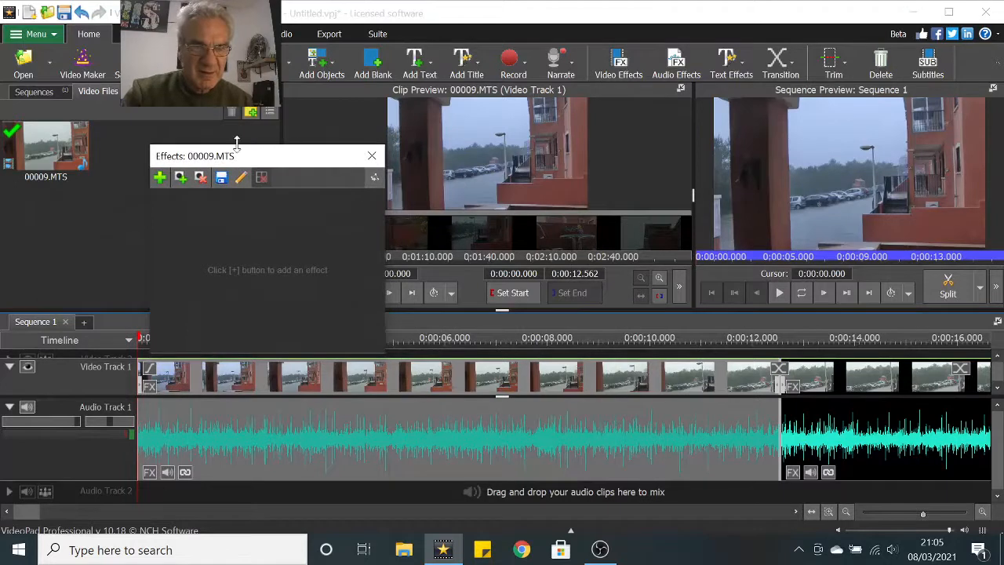
left_click(374, 178)
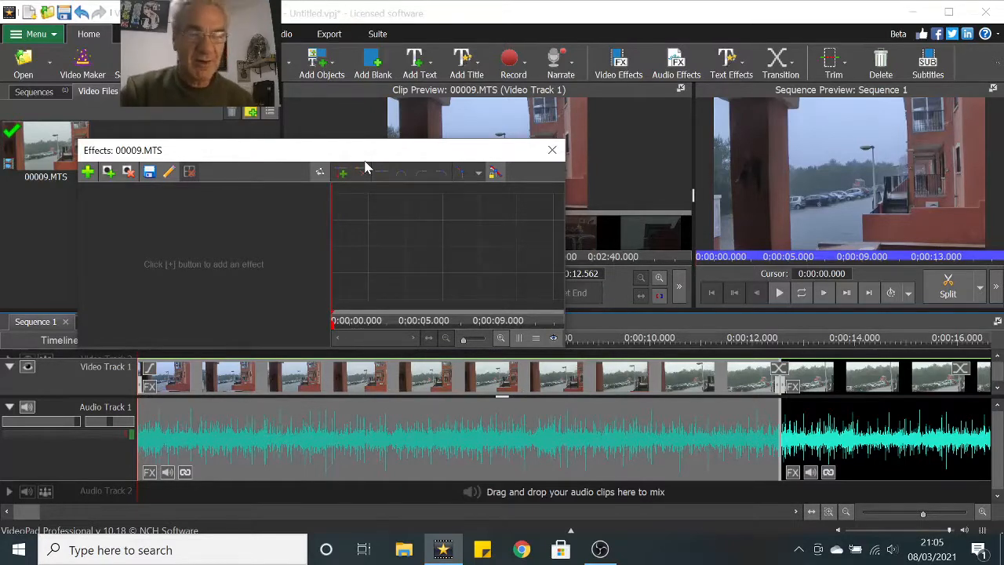
left_click_drag(365, 163, 361, 166)
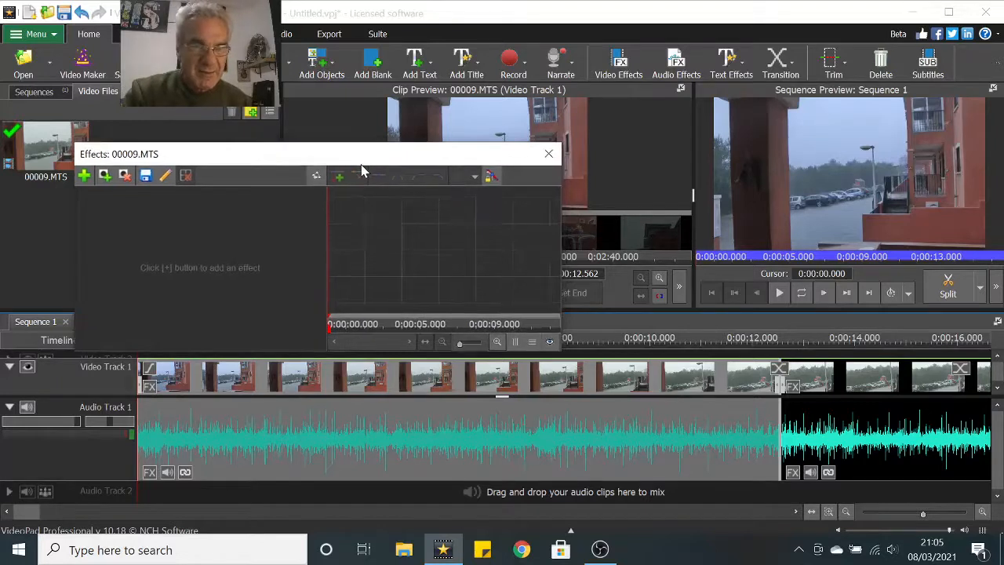
- Add the Crop effect to the first clip segment and place the effects window clear of the clip preview
left_click(83, 175)
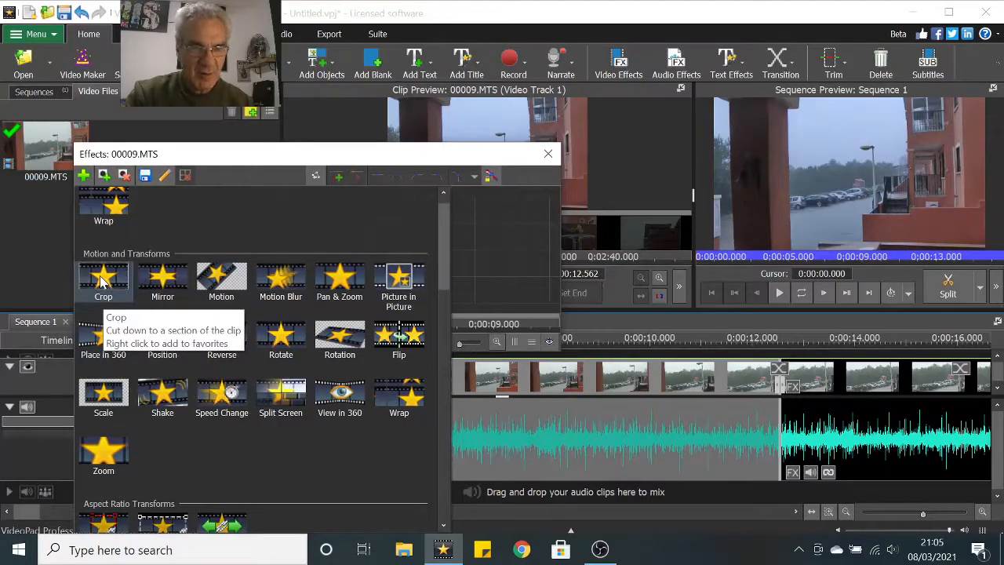
left_click(100, 280)
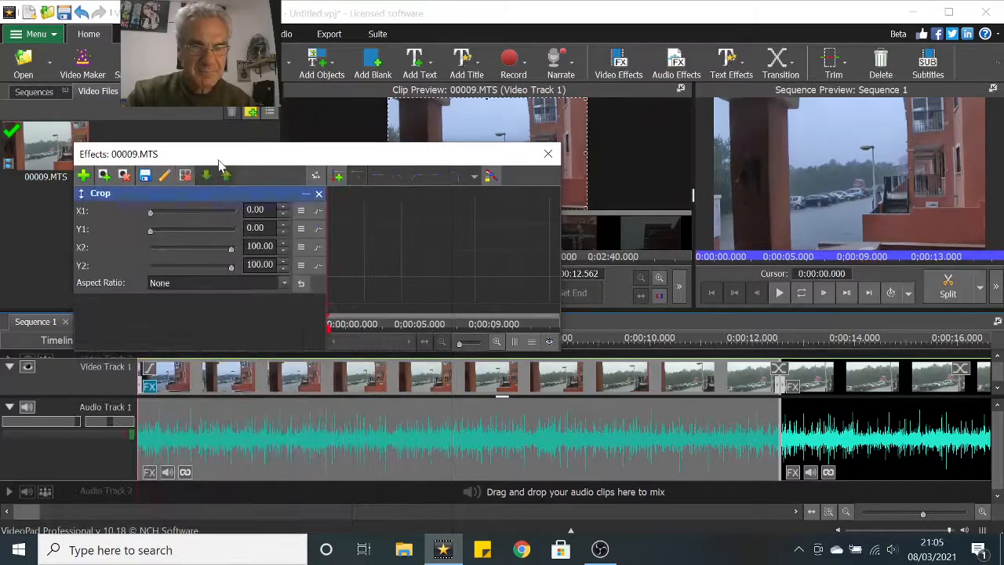
left_click_drag(221, 162, 659, 309)
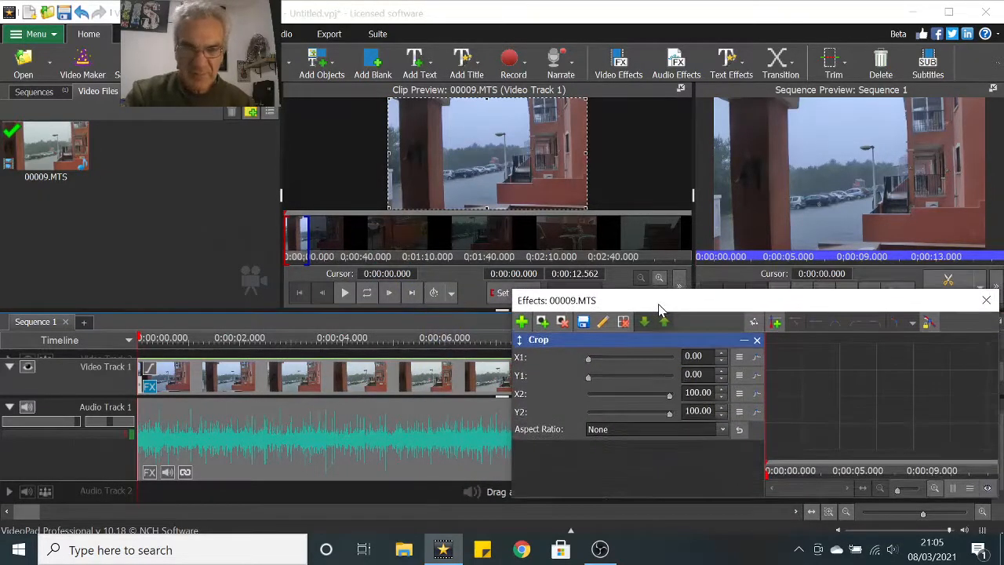
scroll(310, 424, "up", 3)
scroll(310, 424, "down", 3)
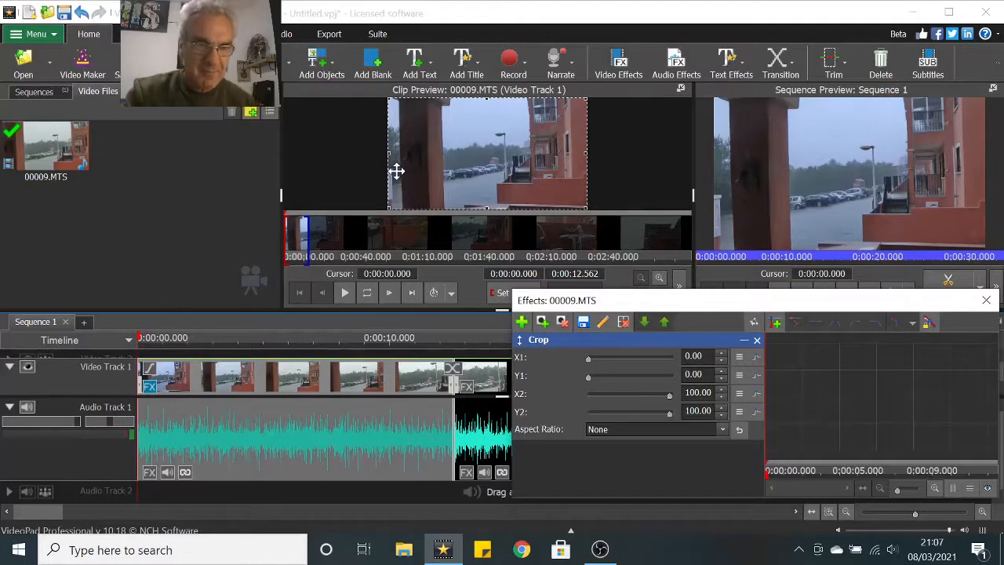
left_click_drag(637, 309, 690, 311)
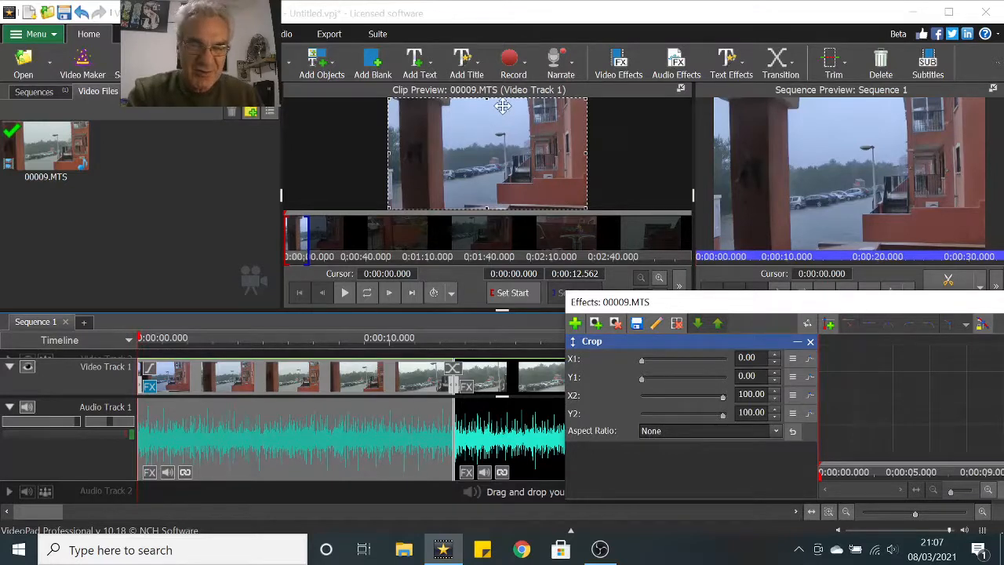
- Review the first segment in the clip preview by playing it, stepping frame by frame, and jumping between its start and end
left_click(346, 292)
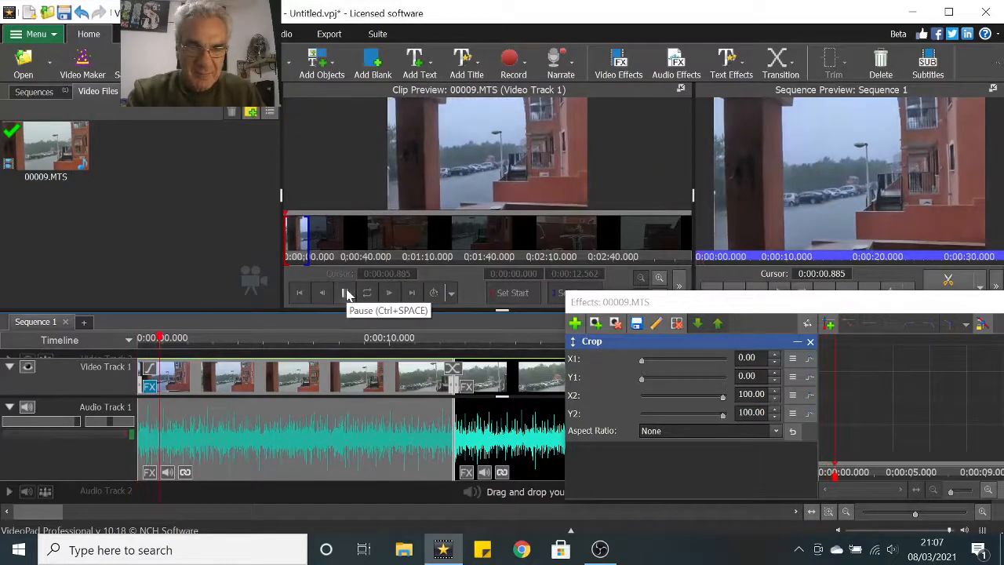
left_click(348, 293)
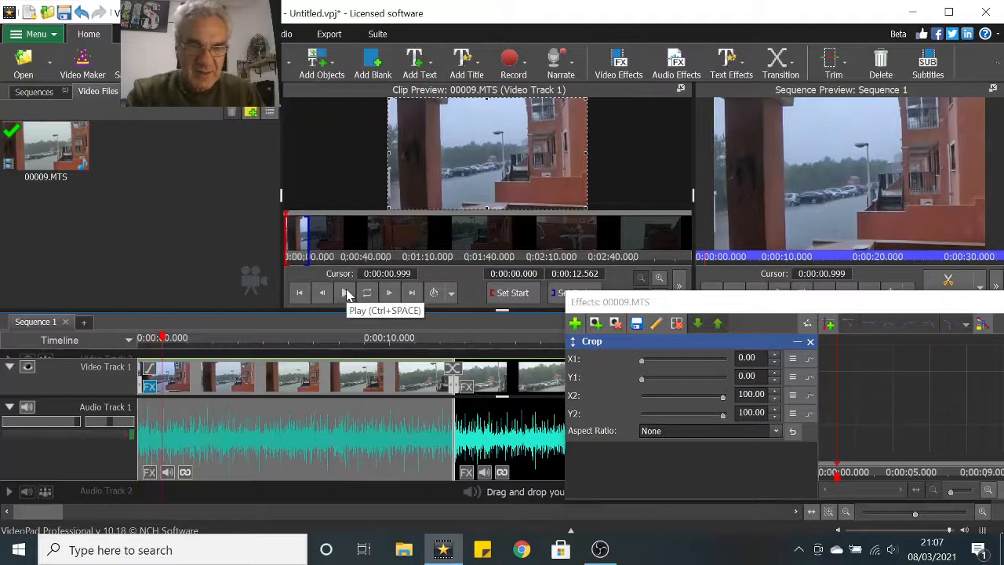
left_click(323, 293)
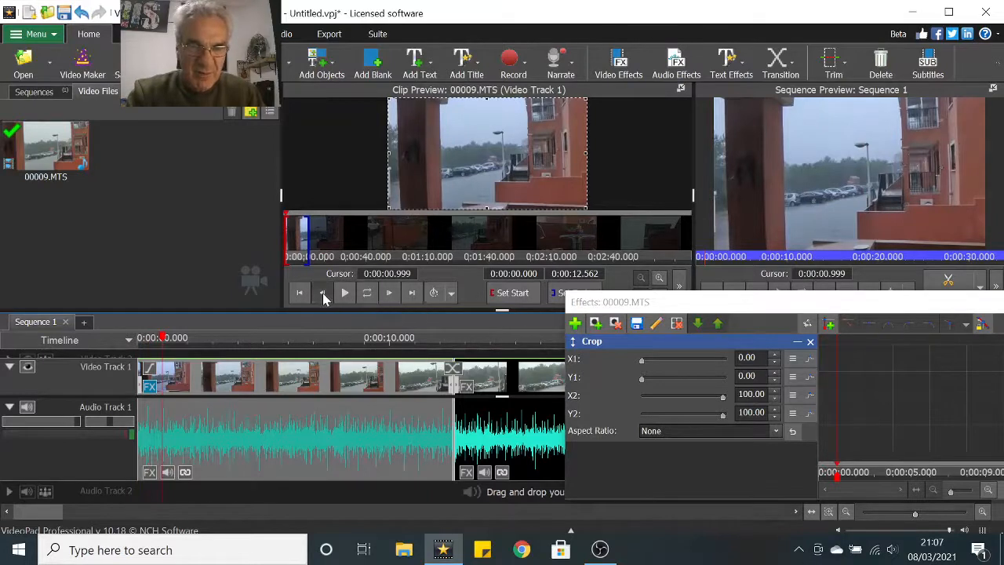
left_click(322, 293)
left_click(322, 293)
left_click(389, 294)
left_click(389, 295)
left_click(389, 294)
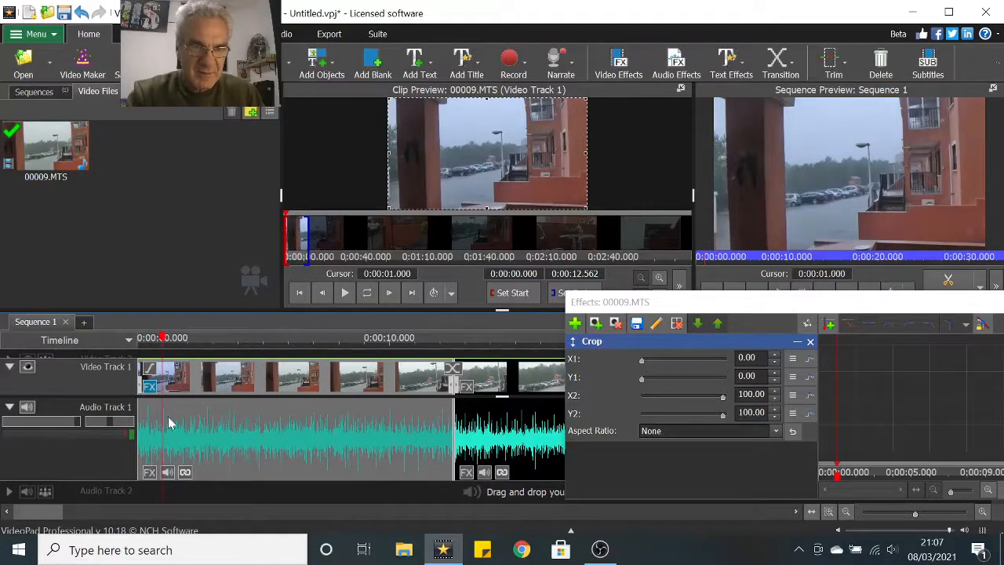
left_click(298, 294)
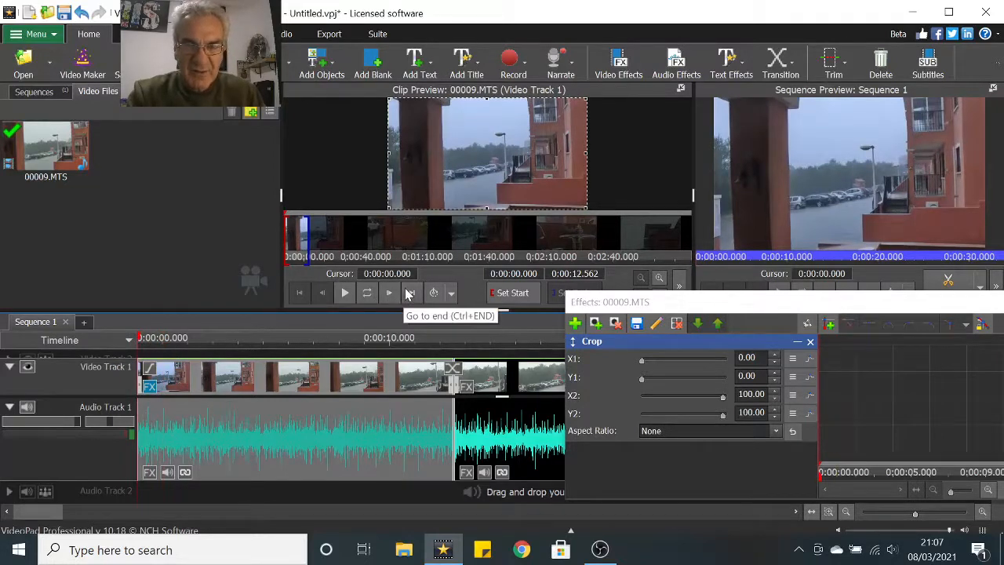
left_click(409, 293)
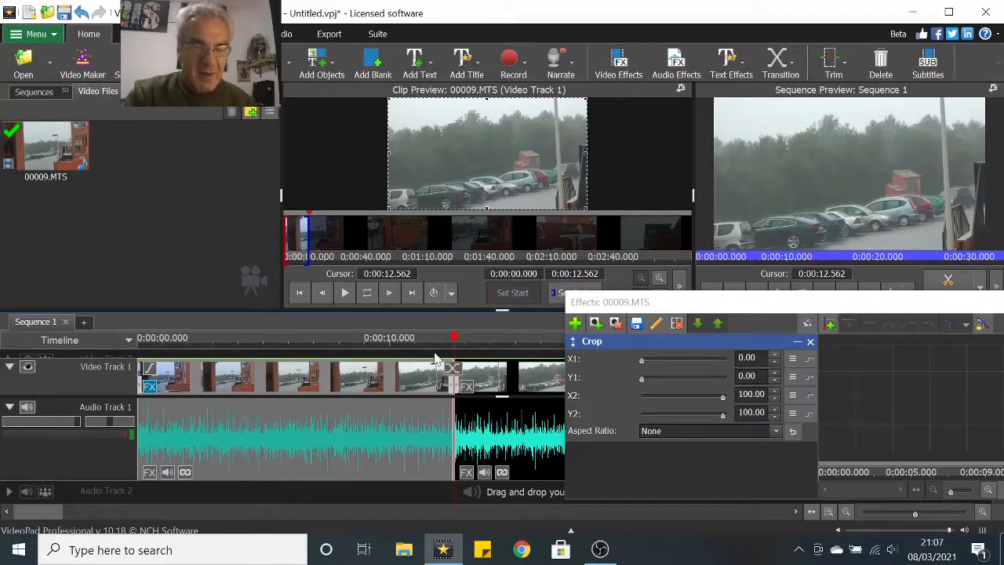
left_click(301, 295)
- Set the Crop effect's Y1 to 50.00 to cut away the upper half of the frame
left_click_drag(728, 305, 504, 285)
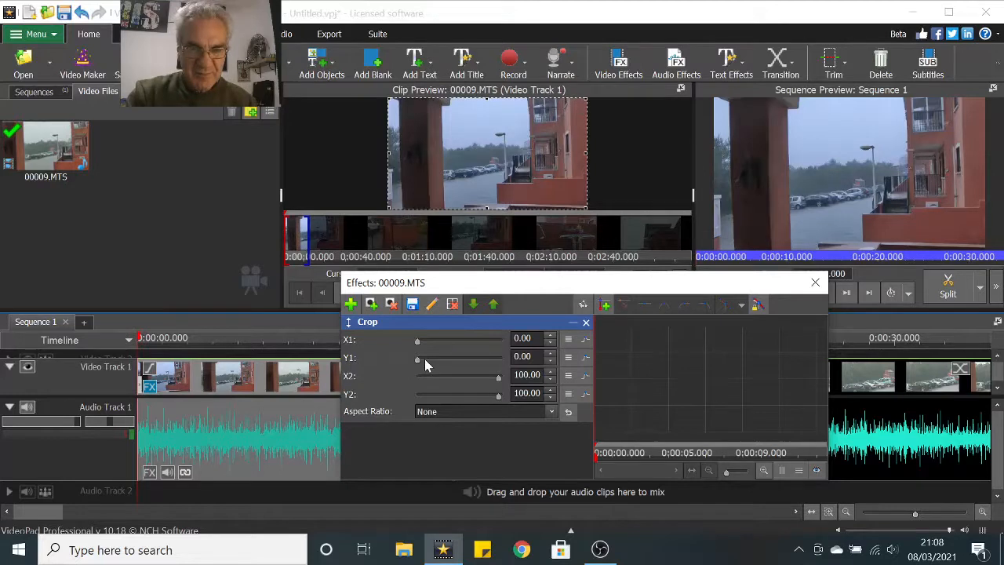
left_click_drag(424, 359, 397, 373)
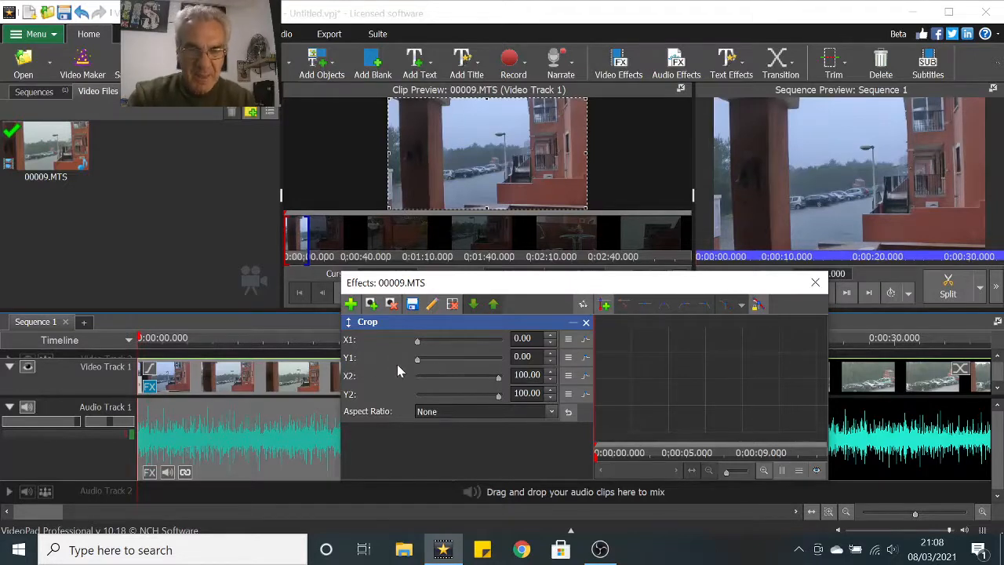
left_click(446, 361)
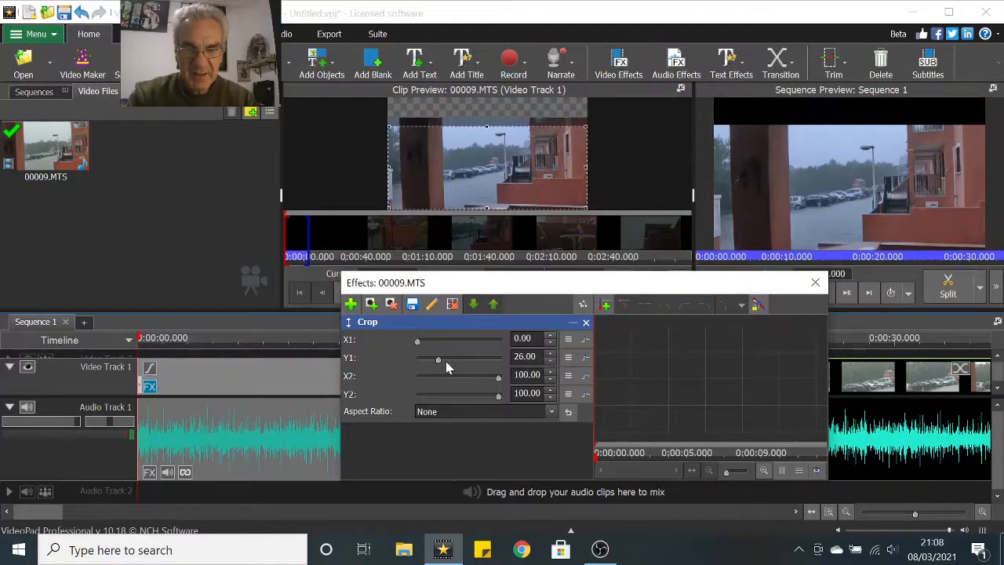
left_click(446, 361)
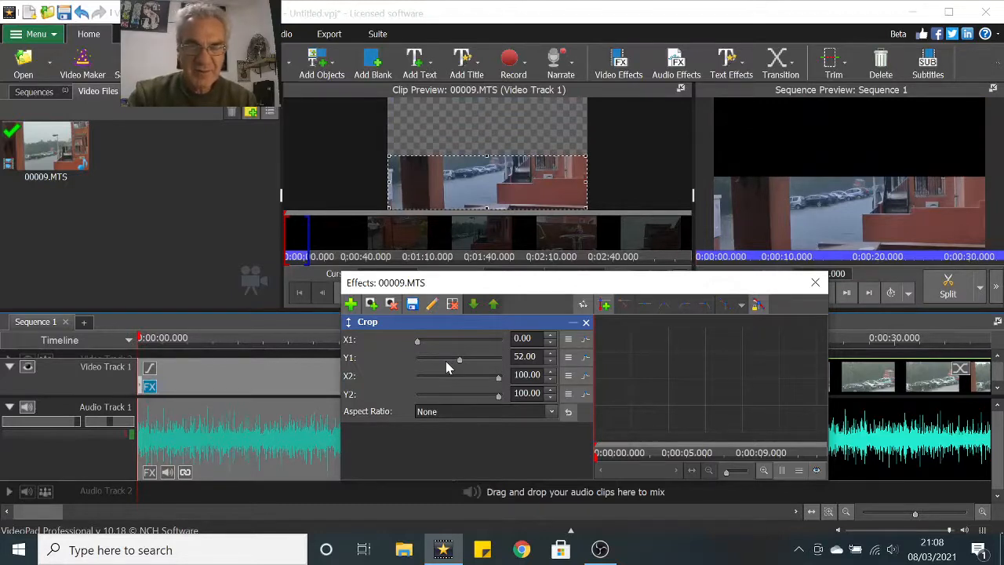
left_click(446, 361)
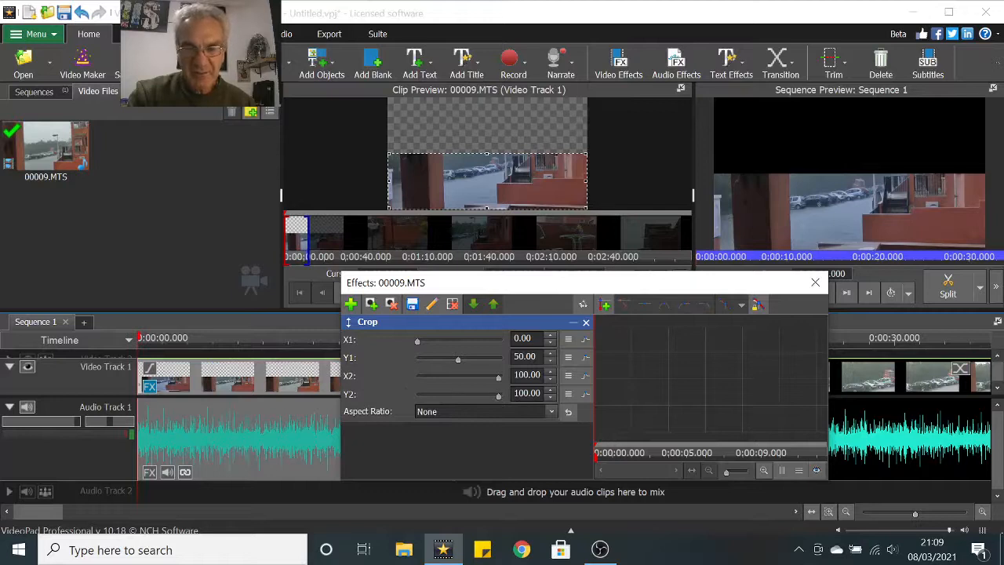
- Set the Crop effect's Y2 to 50.00 so the crop closes to a line across the middle of the frame
left_click(470, 395)
left_click(470, 395)
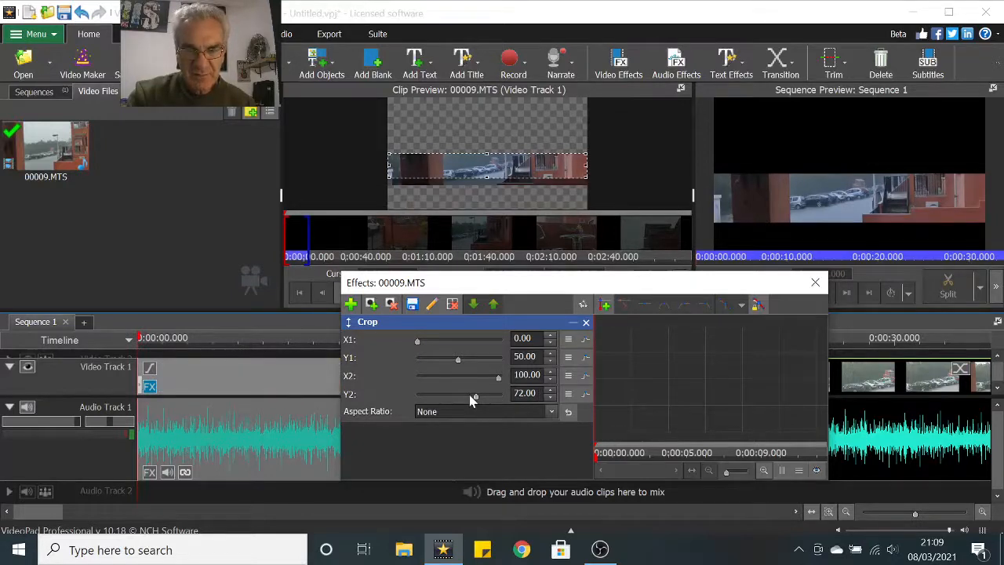
left_click(470, 397)
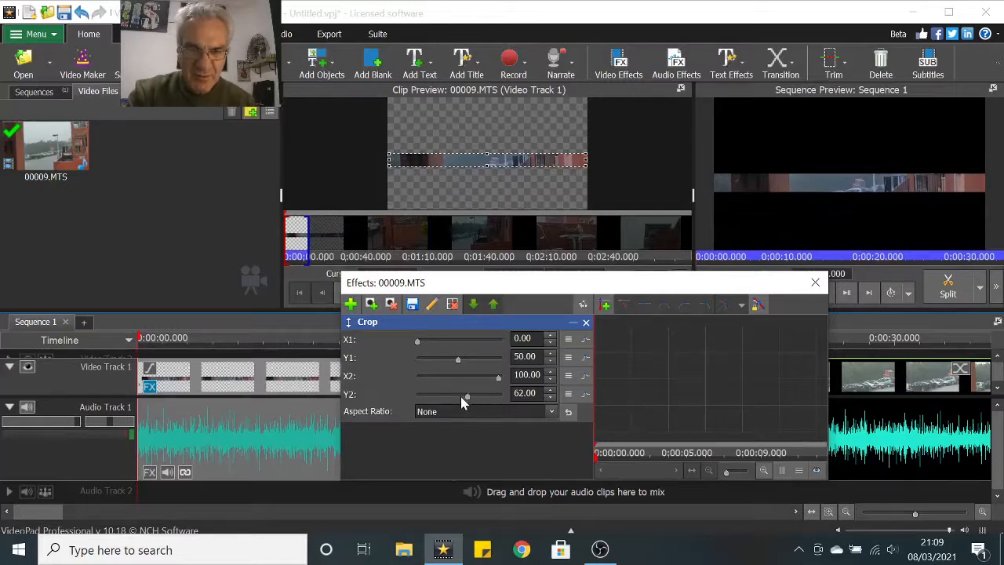
left_click(461, 396)
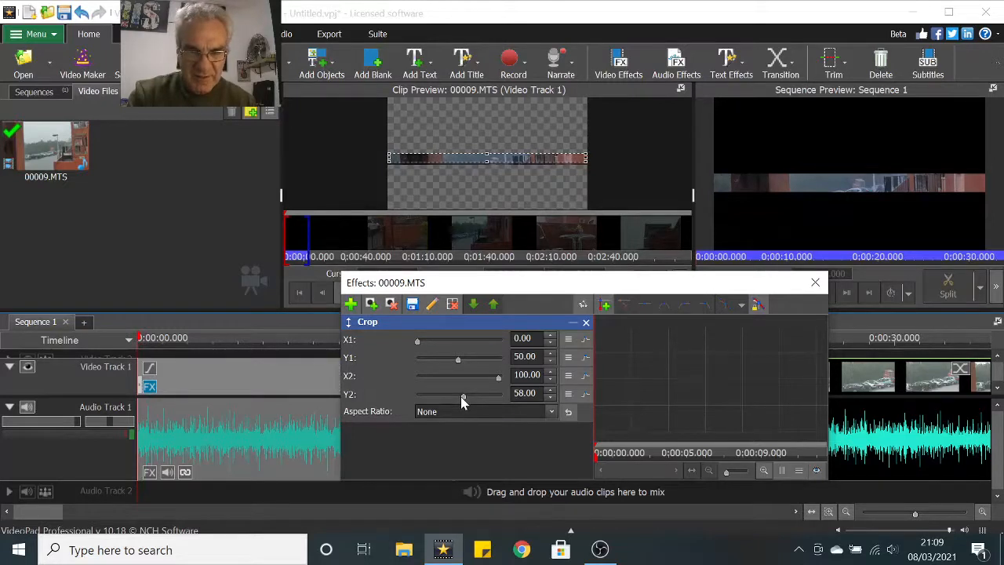
left_click(460, 396)
left_click(460, 397)
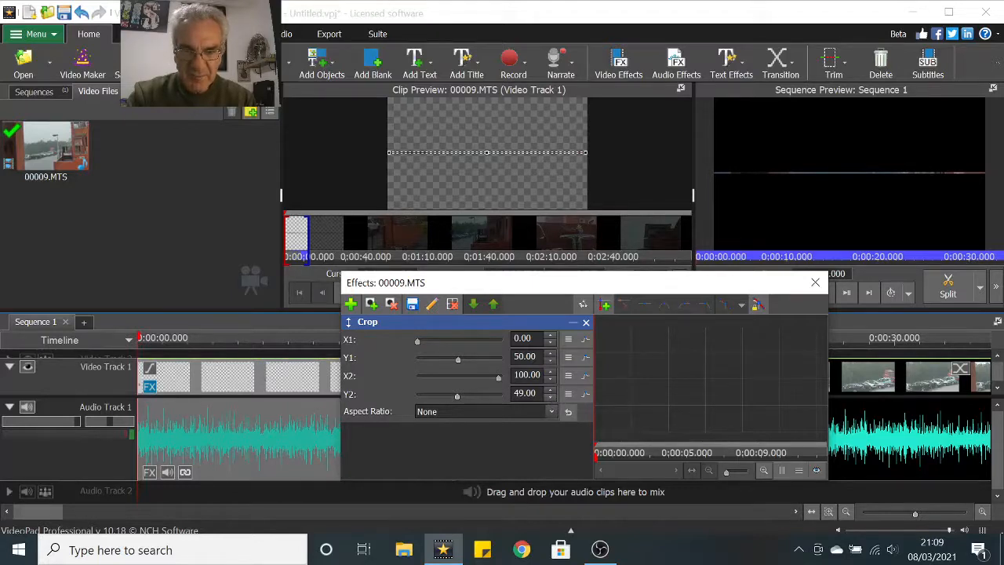
left_click(552, 393)
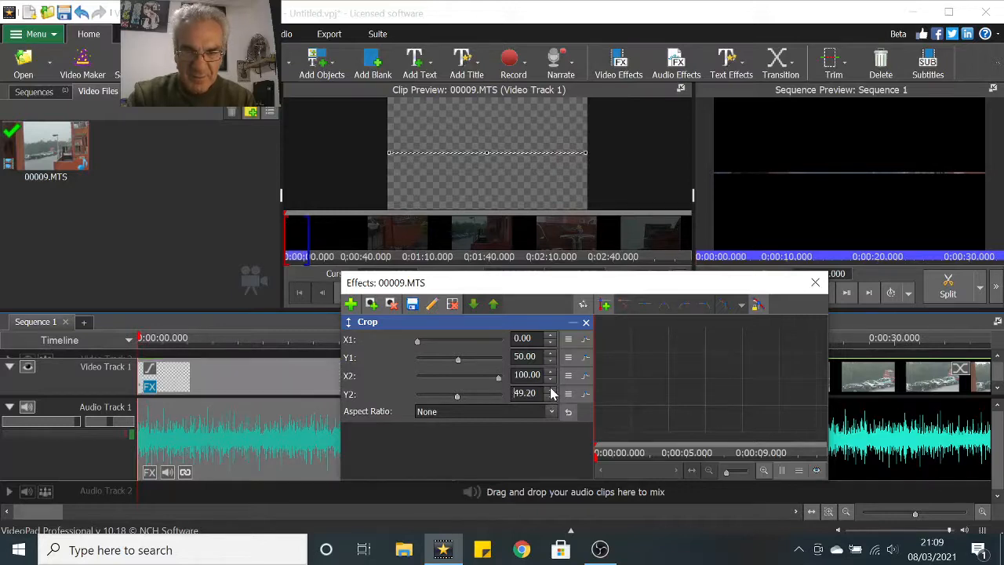
left_click(552, 390)
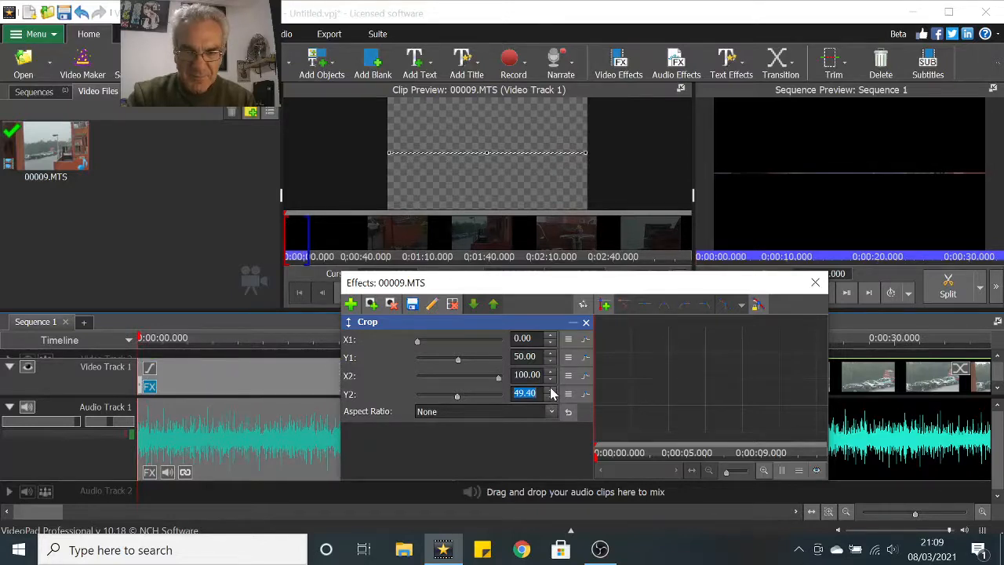
left_click(552, 390)
left_click(551, 390)
left_click(551, 389)
left_click(551, 389)
left_click(551, 389)
left_click(552, 393)
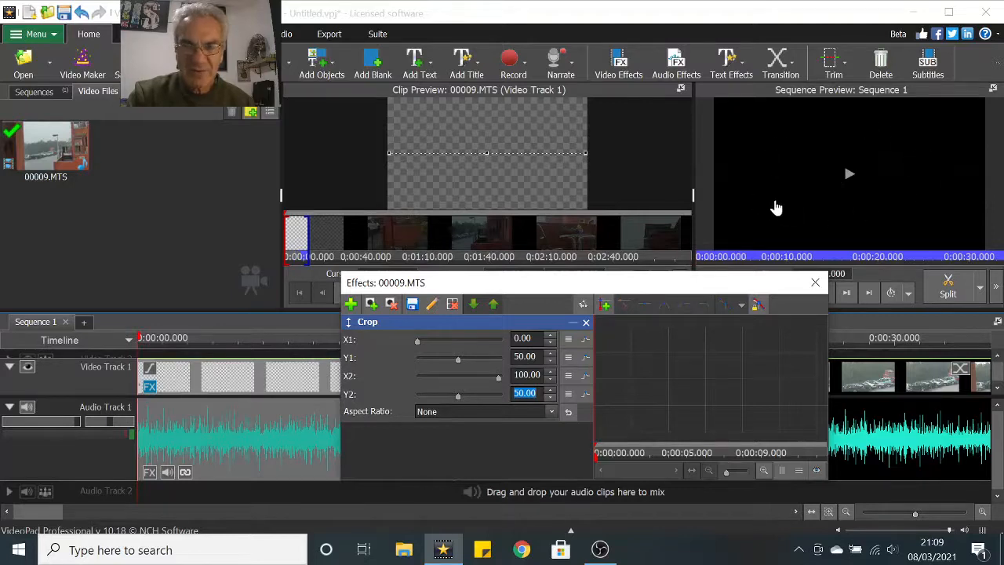
- Add keyframes for all Crop values at the start of the first segment and move the effects window clear of the clip preview controls
left_click_drag(632, 291, 763, 248)
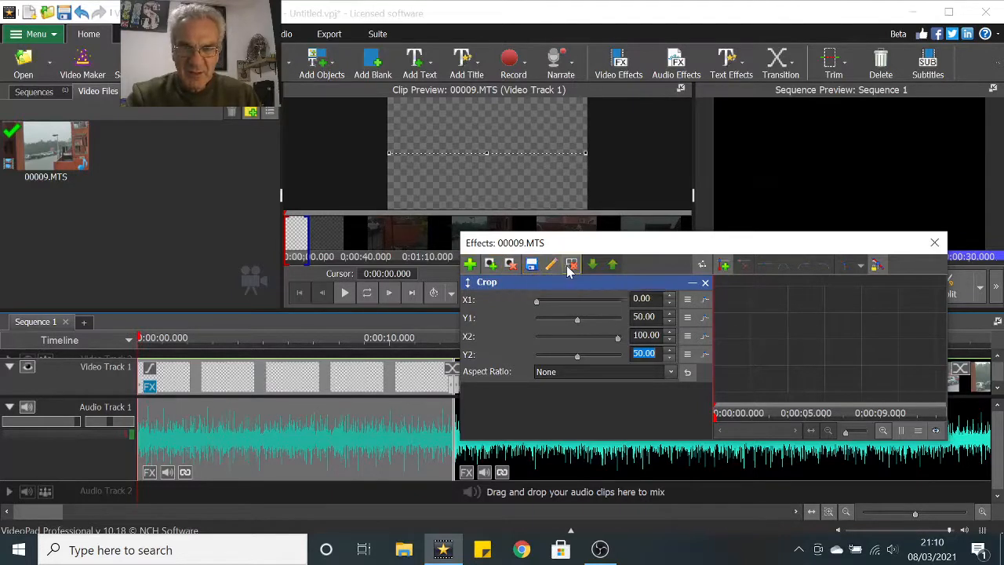
left_click(723, 269)
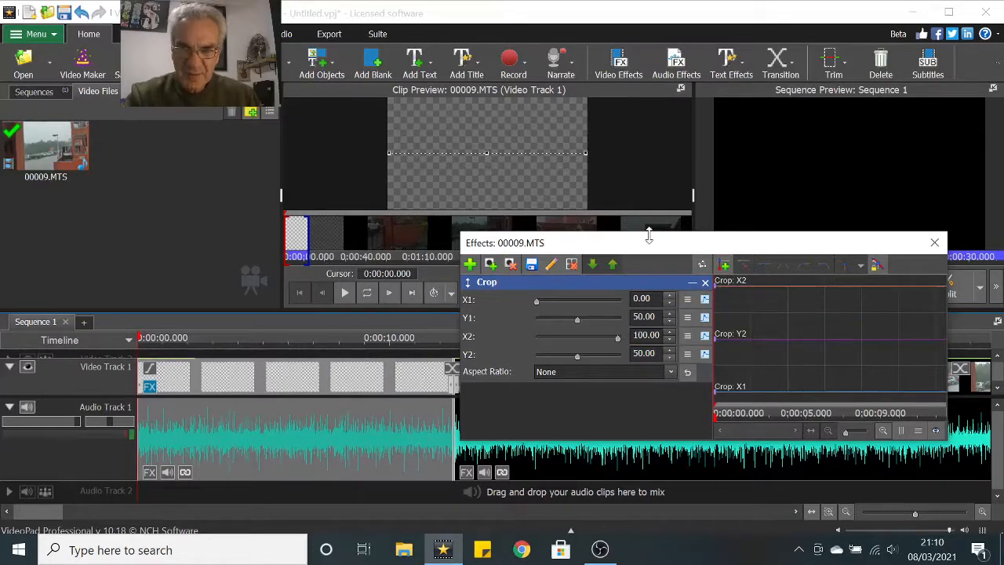
left_click_drag(658, 253, 723, 252)
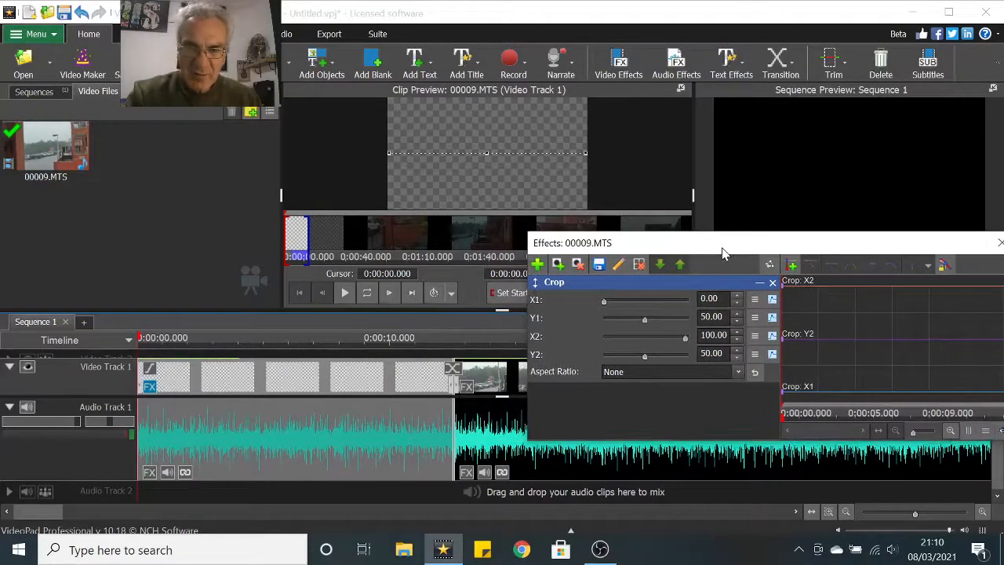
left_click_drag(772, 253, 788, 251)
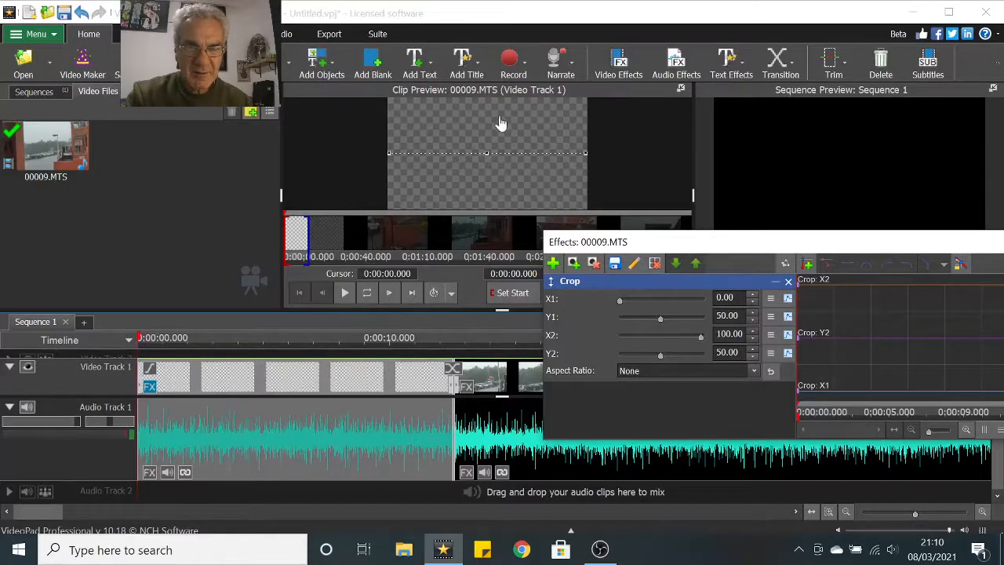
- At the end of the first segment, set the Crop effect's Y1 to 0.00 and Y2 to 100.00 and add keyframes there
left_click(414, 296)
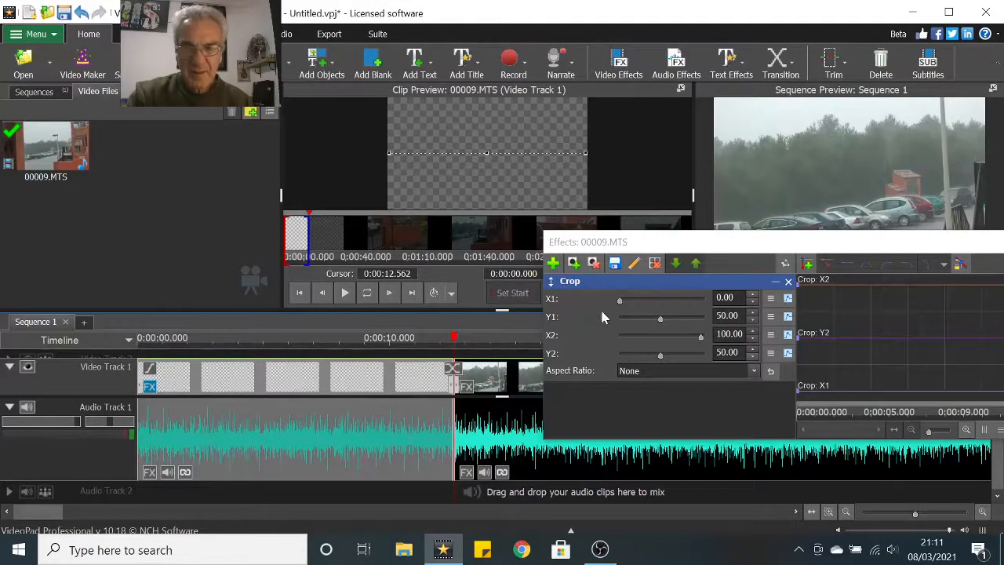
left_click_drag(730, 248, 448, 263)
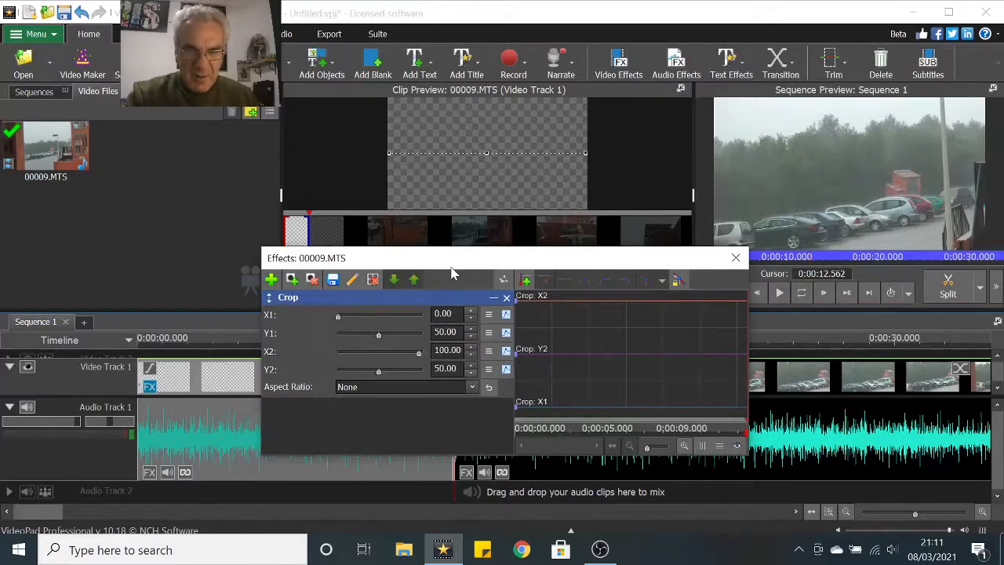
left_click_drag(451, 265, 447, 253)
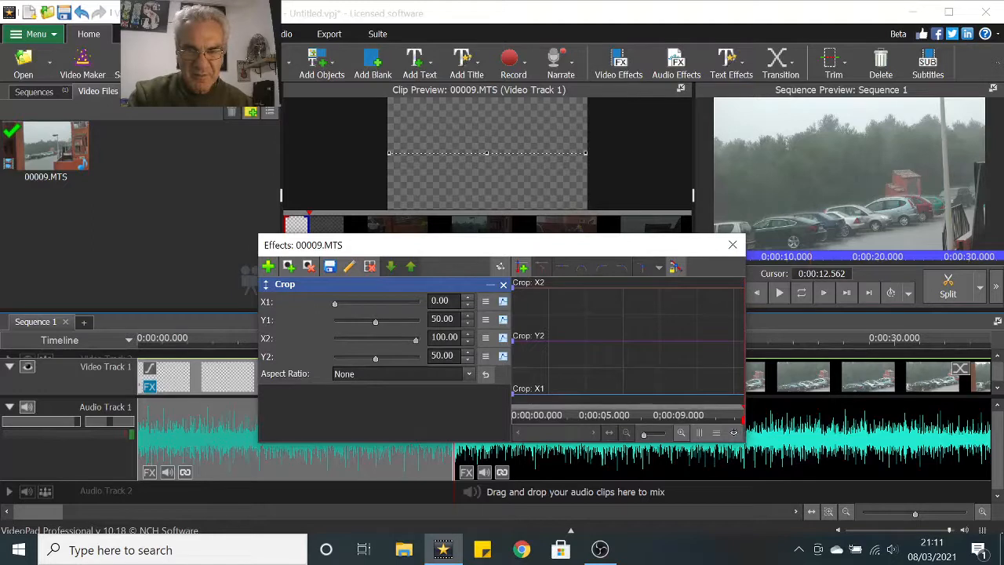
scroll(357, 323, "down", 11)
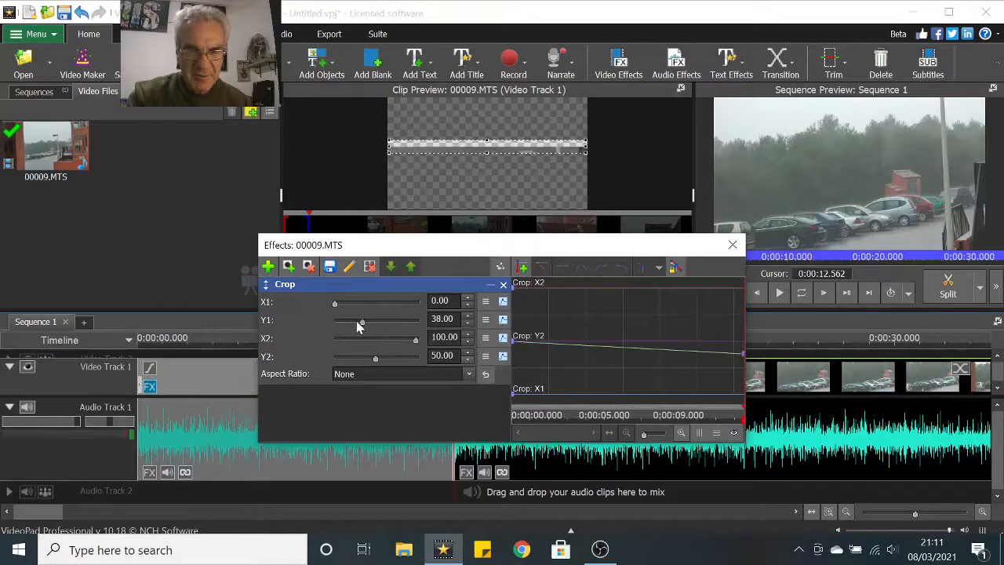
scroll(357, 328, "down", 2)
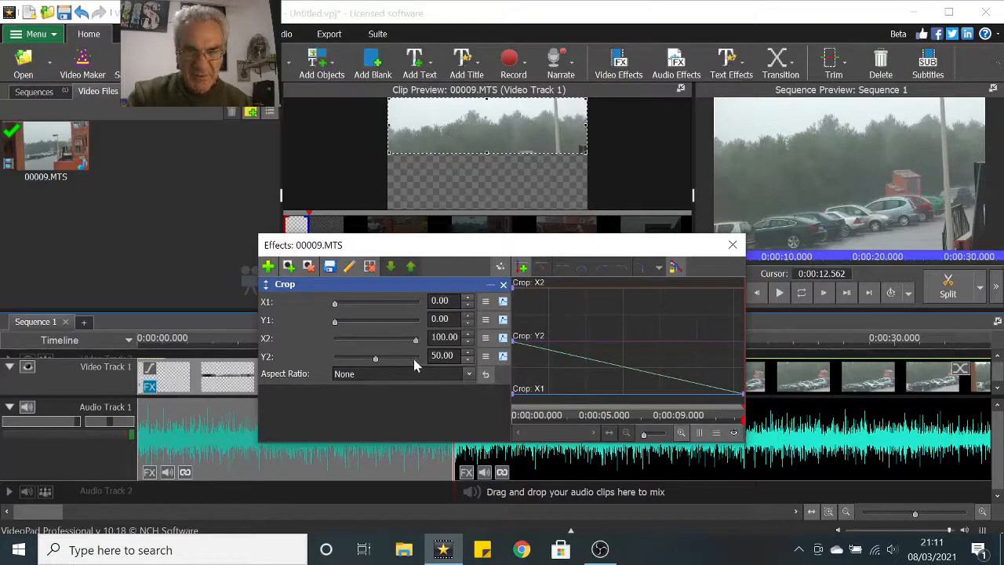
scroll(398, 360, "up", 15)
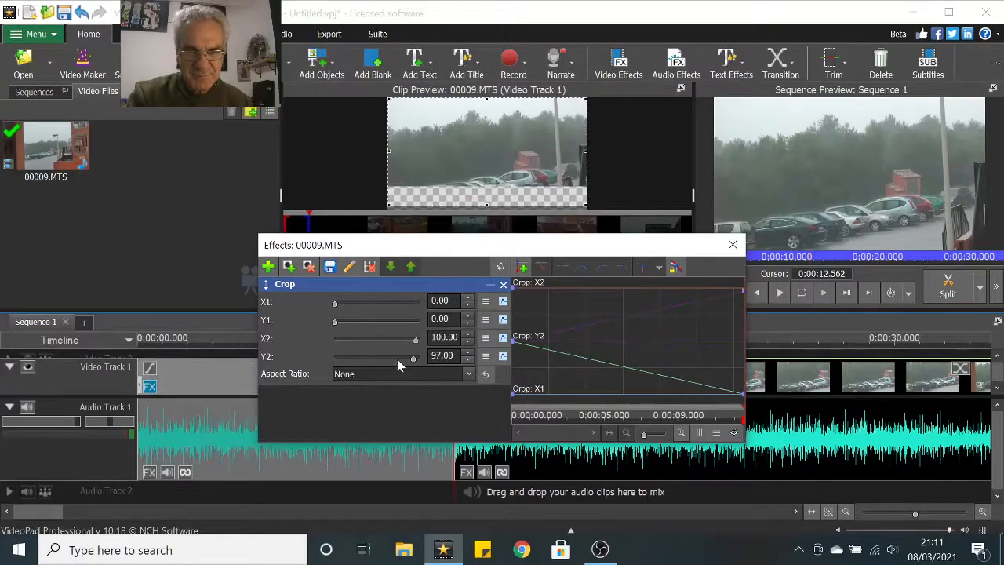
scroll(397, 358, "up", 1)
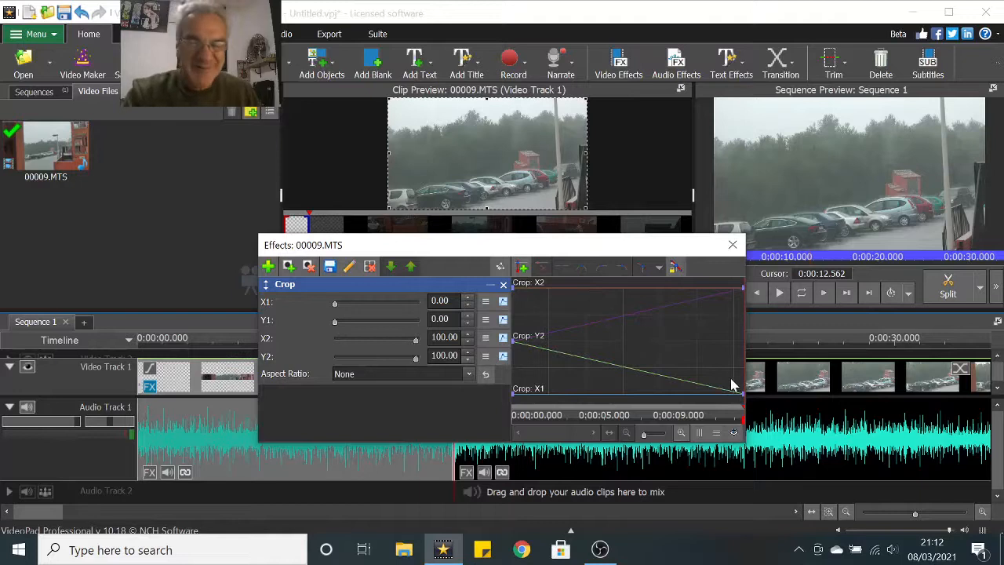
left_click(521, 271)
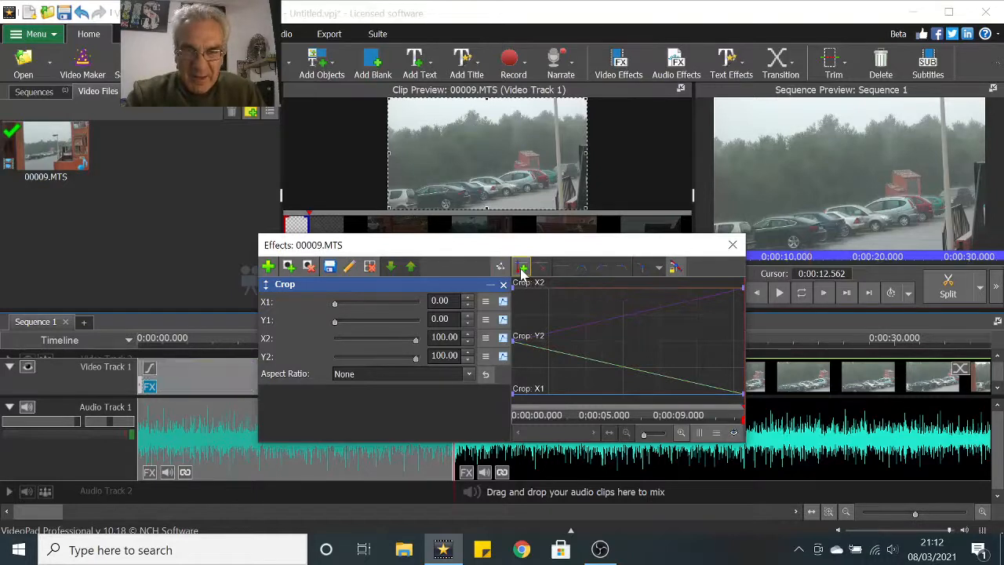
- Move the effects window off the sequence preview and close it
left_click_drag(523, 252, 779, 255)
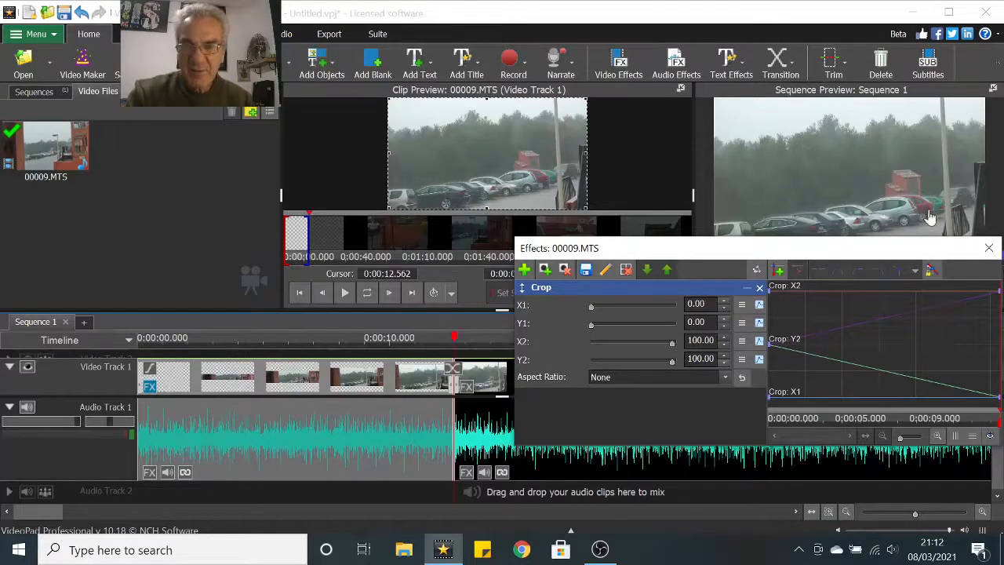
left_click_drag(725, 256, 359, 145)
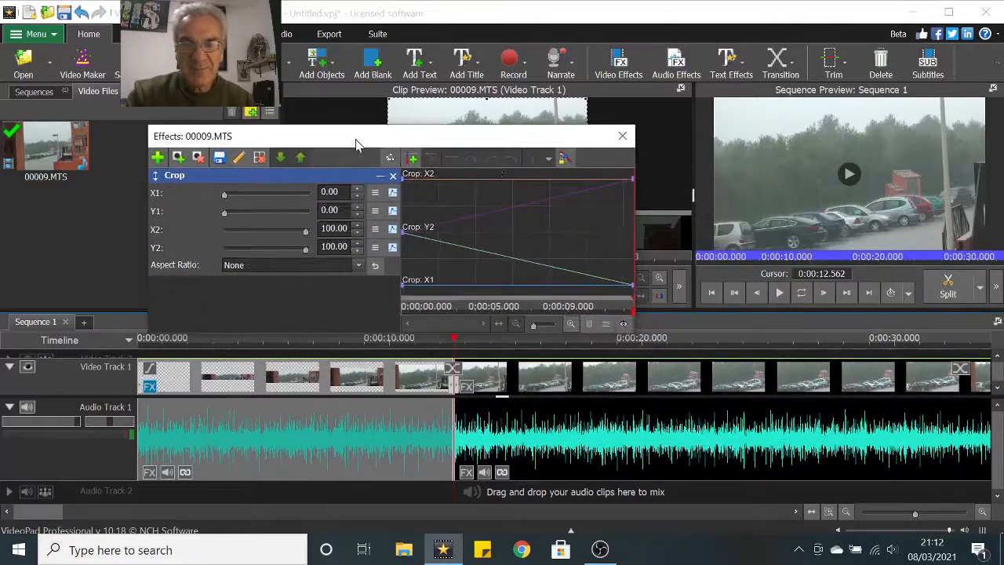
left_click(622, 135)
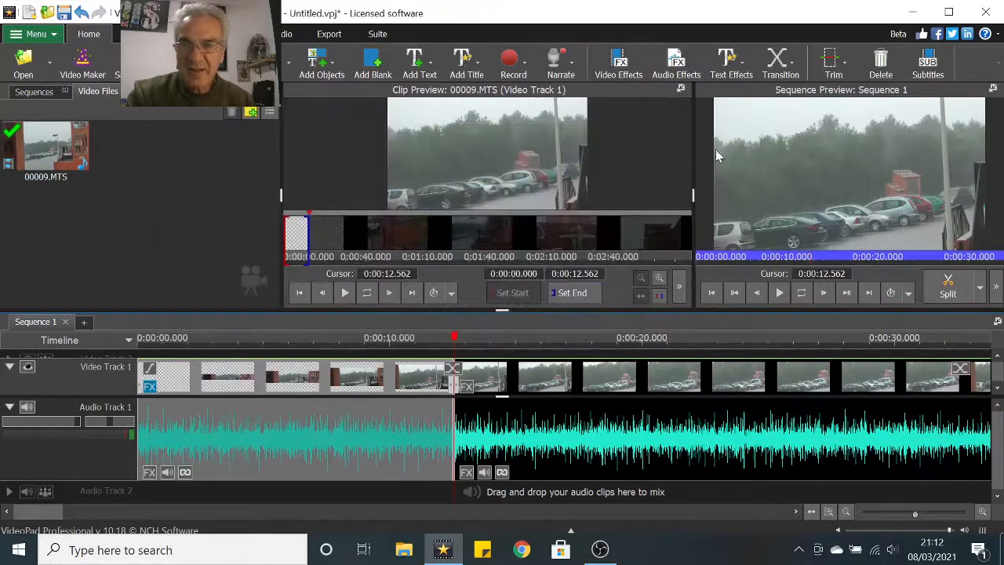
- Play the opening crop animation from the sequence start in a detached preview window, and close that window
left_click(993, 89)
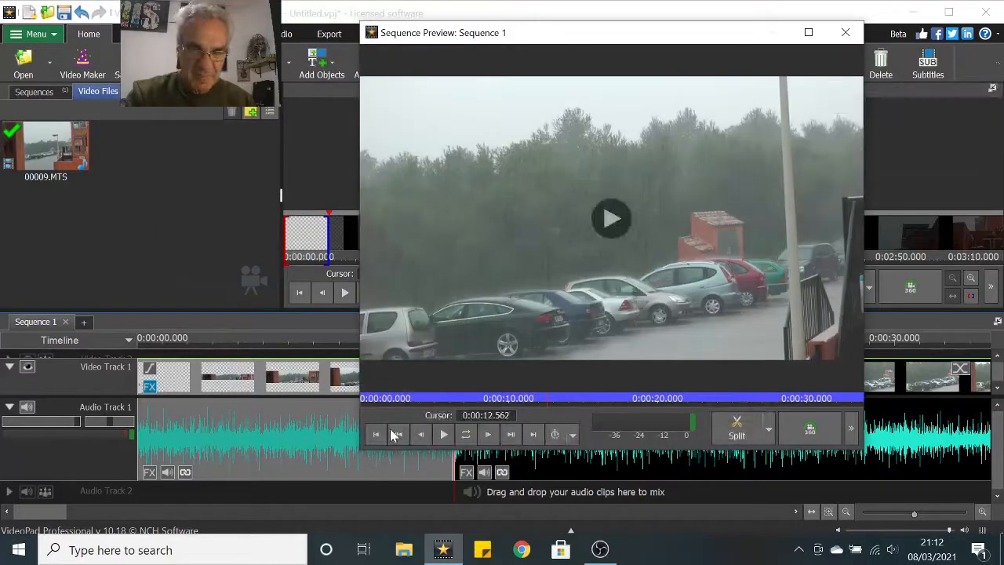
left_click(397, 434)
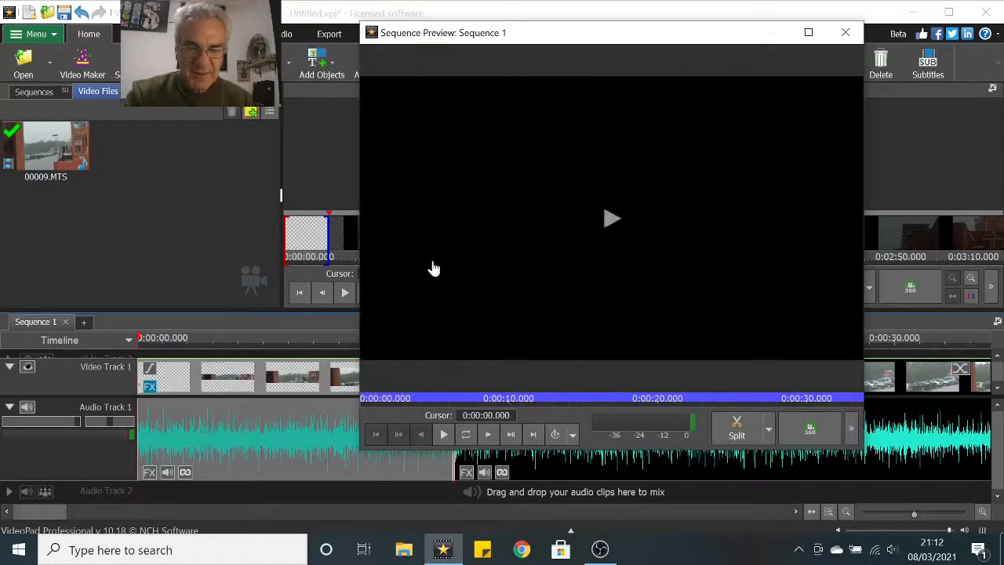
left_click(443, 434)
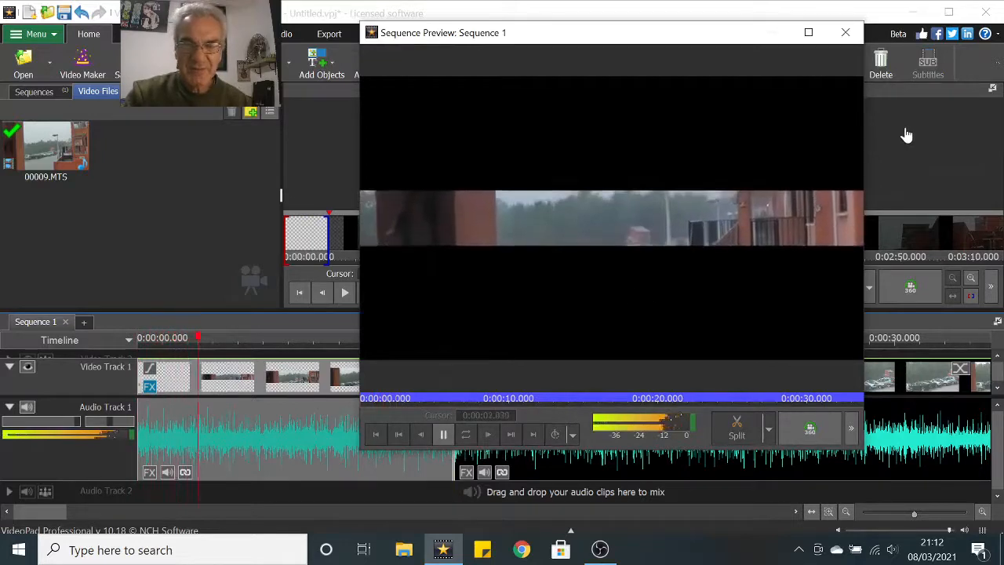
left_click(845, 35)
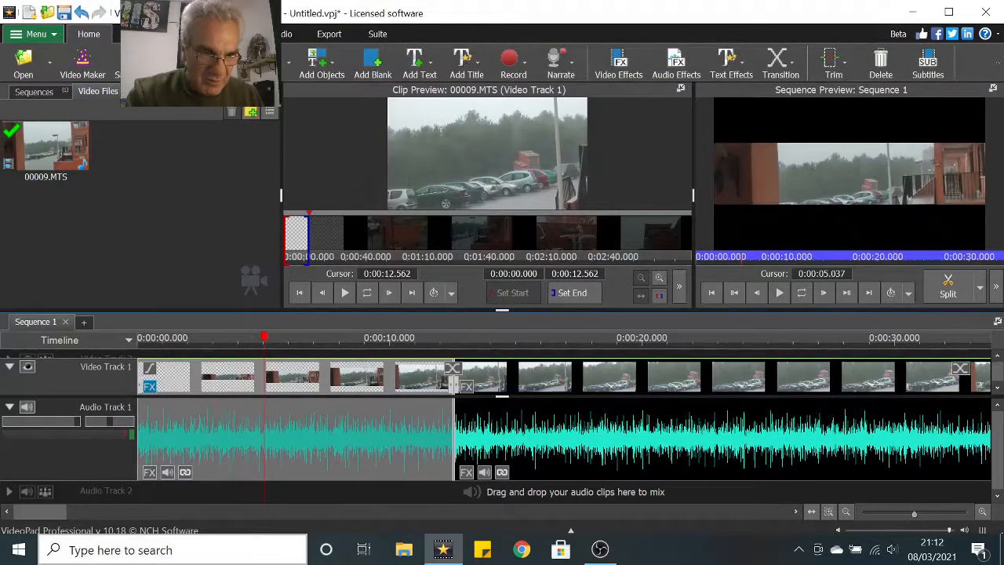
- Open the Downloads folder in File Explorer and copy the Thunder Crack MP3 together with the Voices MP3 marked (1)
left_click(248, 553)
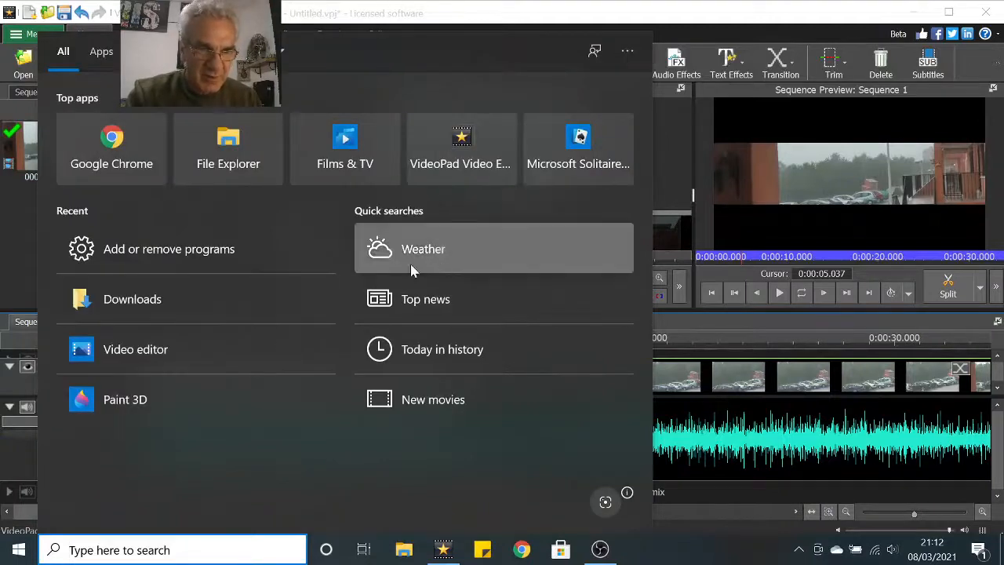
left_click(117, 299)
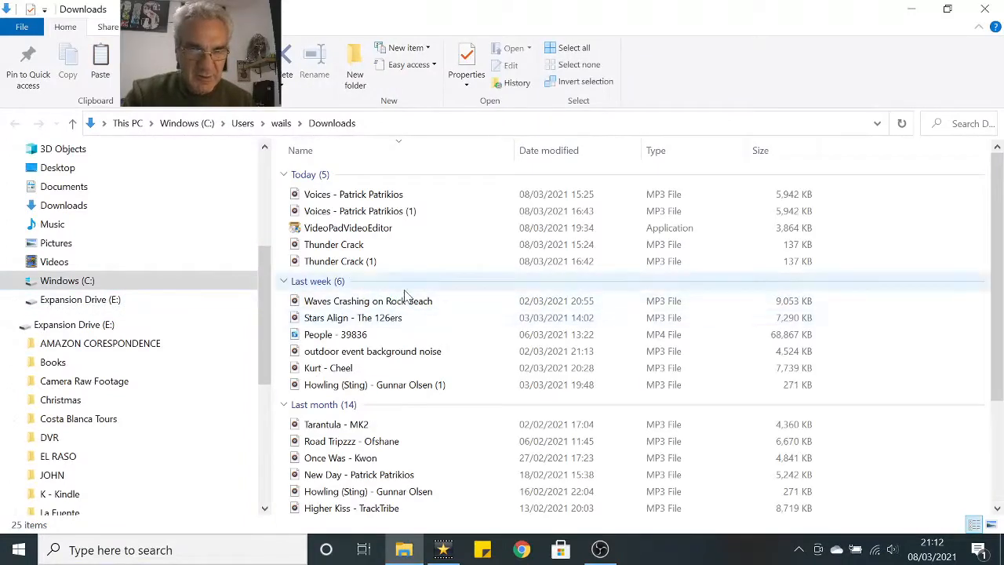
left_click(327, 250)
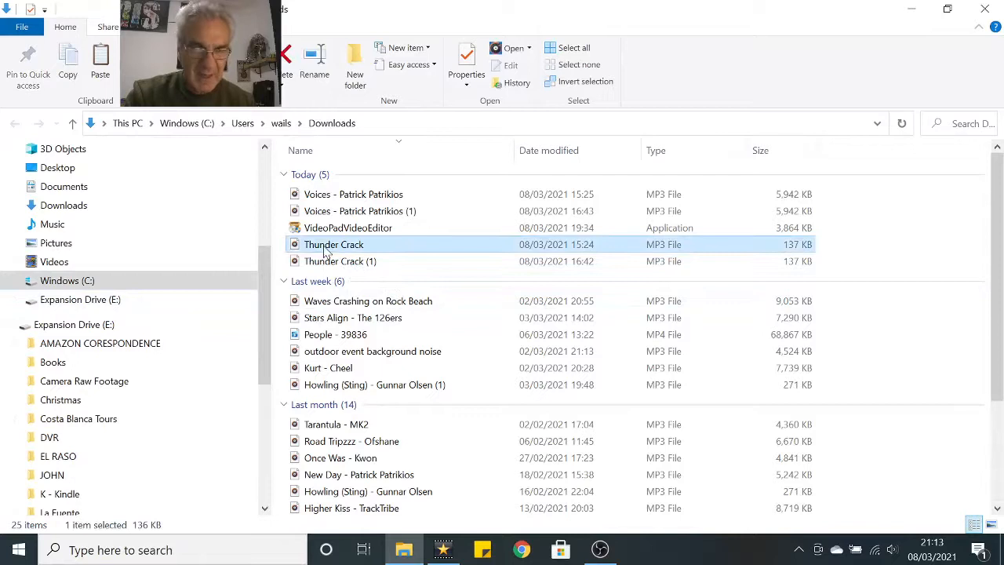
left_click(337, 216, "ctrl")
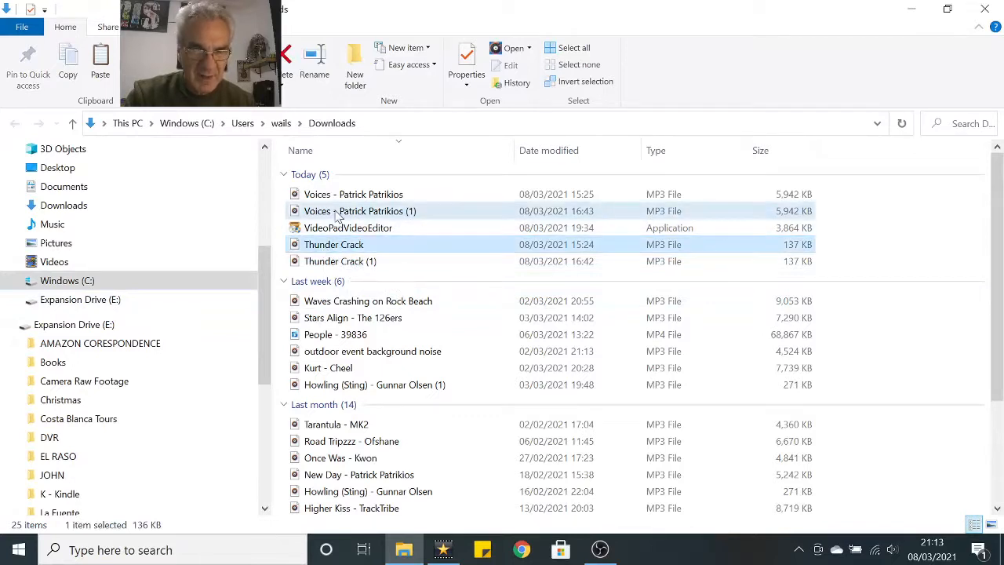
right_click(336, 212)
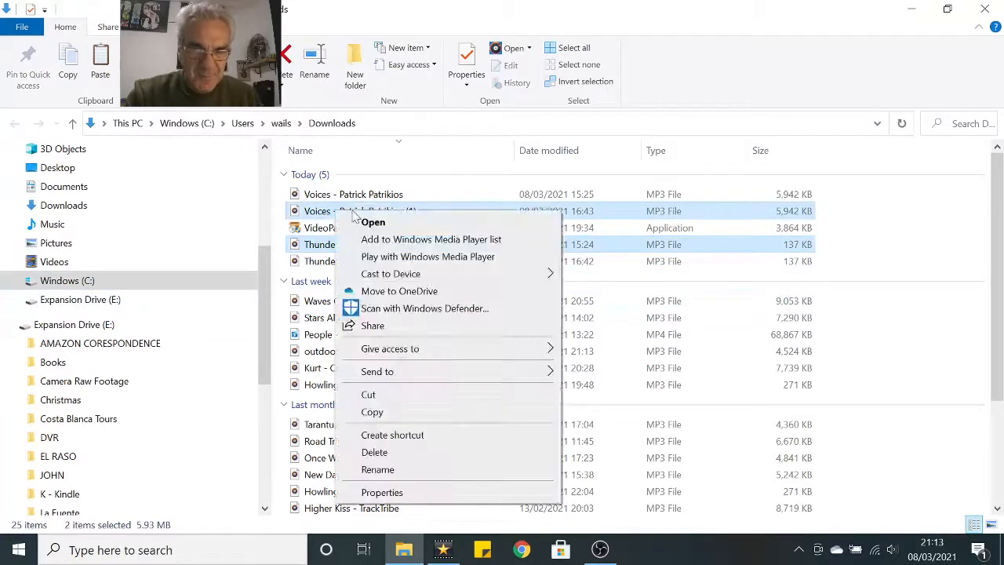
left_click(373, 411)
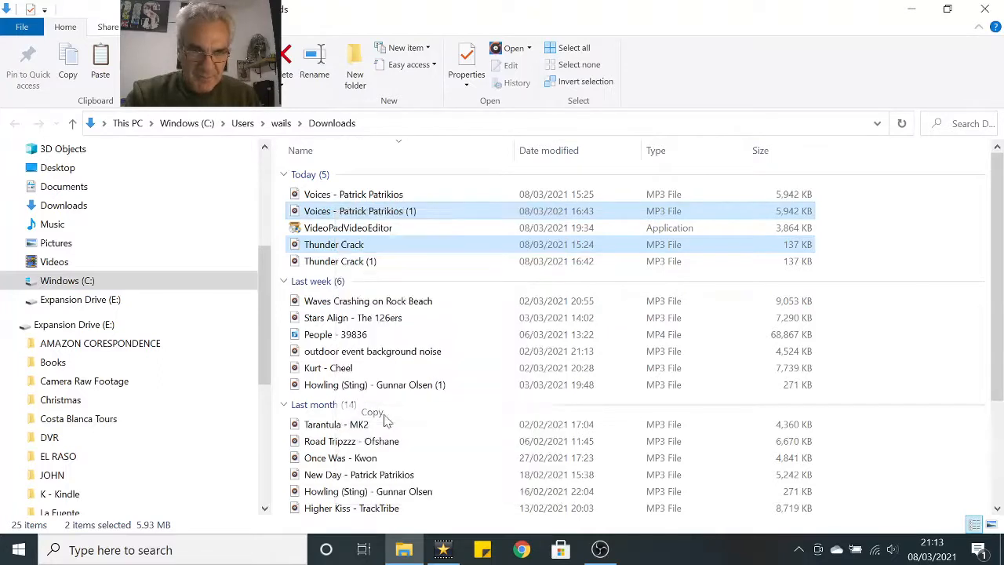
- Switch back to VideoPad and paste the two copied audio files into the project's media bin
left_click(445, 553)
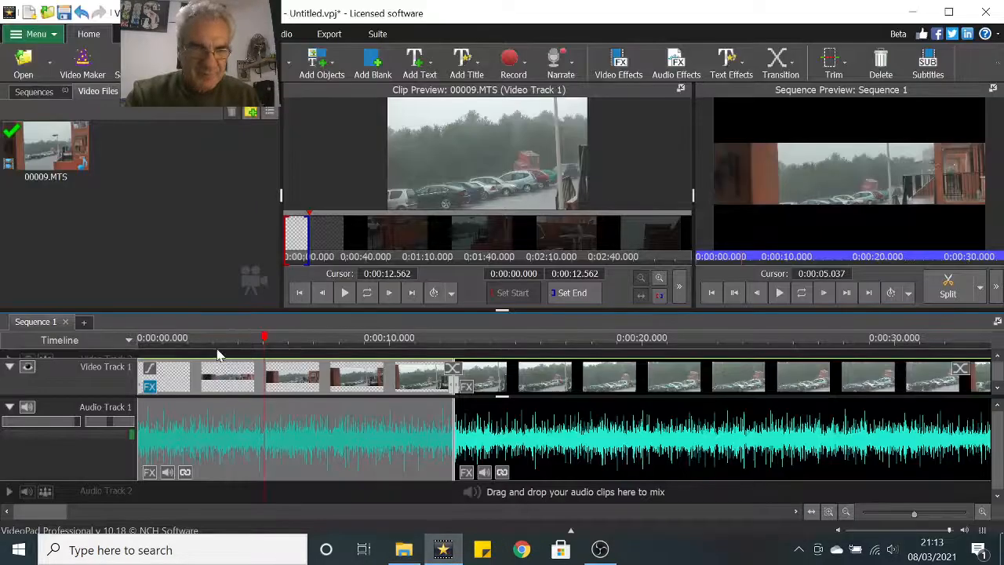
right_click(158, 225)
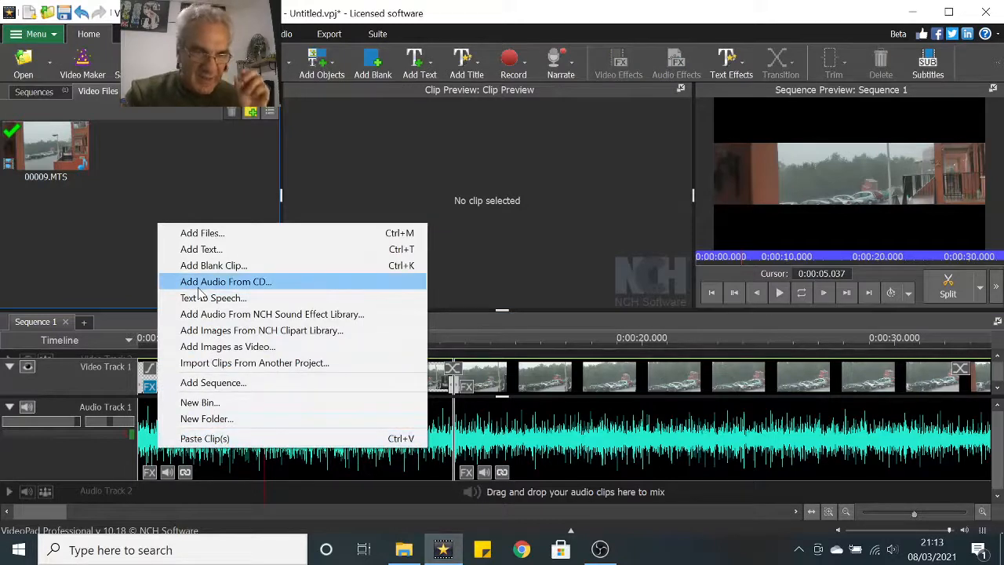
left_click(205, 439)
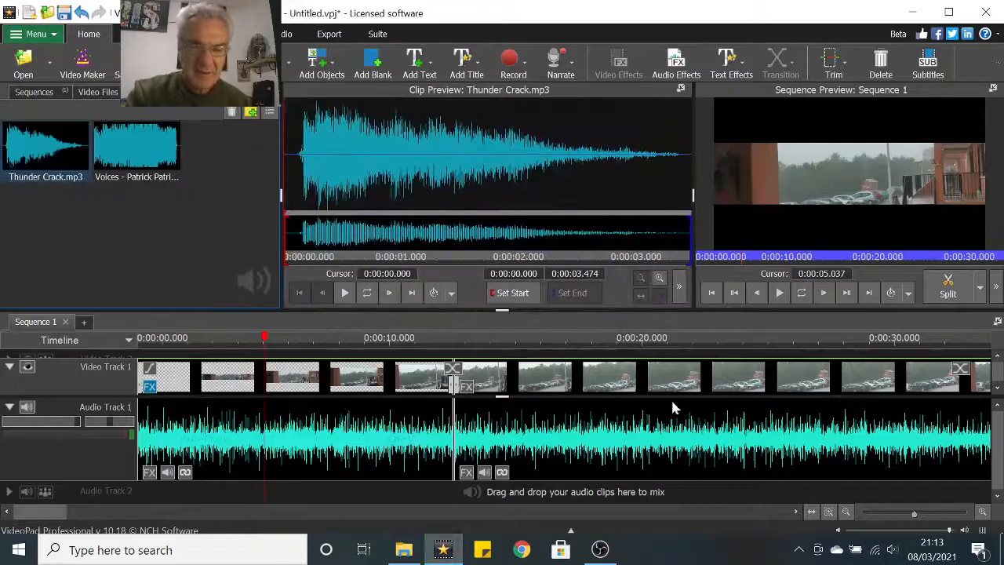
- Place the Voices music after the existing clips on Audio Track 1, followed by Thunder Crack.mp3 behind it
scroll(644, 445, "down", 5)
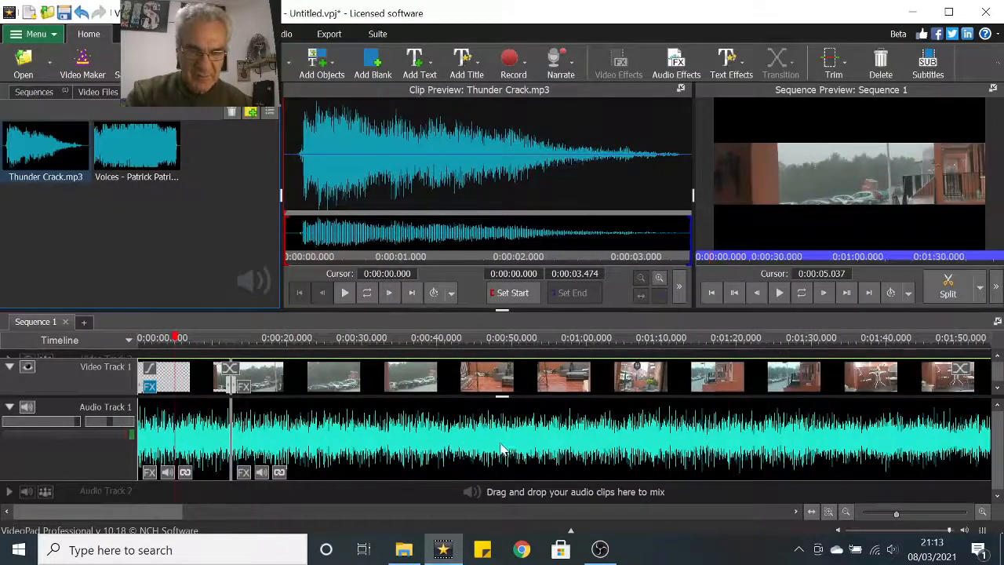
scroll(416, 428, "down", 4)
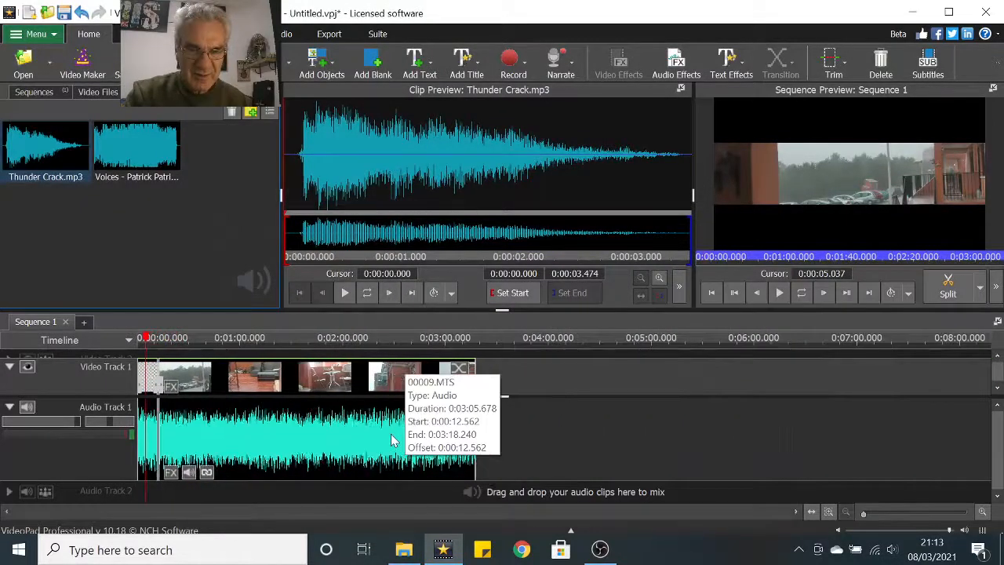
left_click_drag(140, 149, 702, 436)
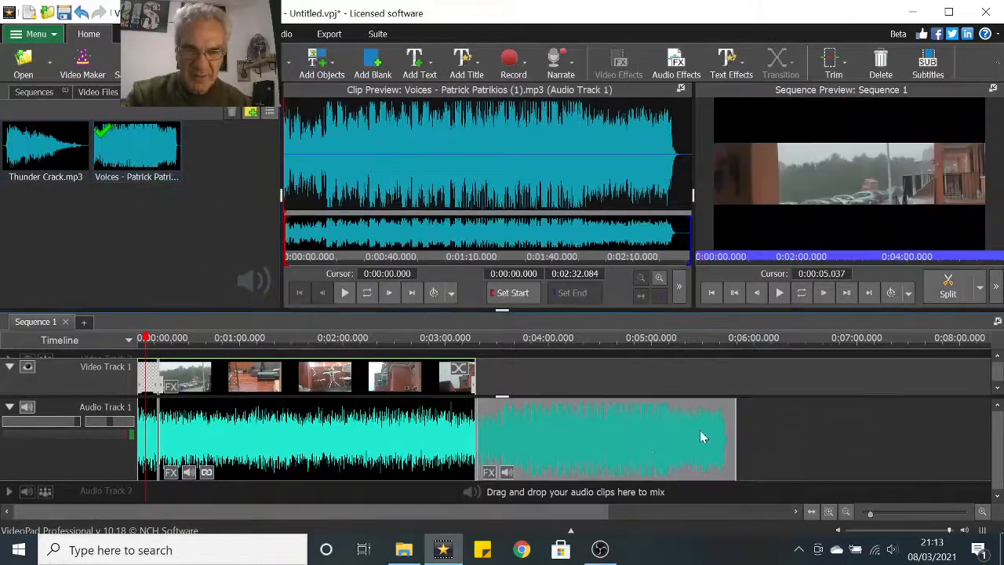
left_click_drag(43, 157, 853, 439)
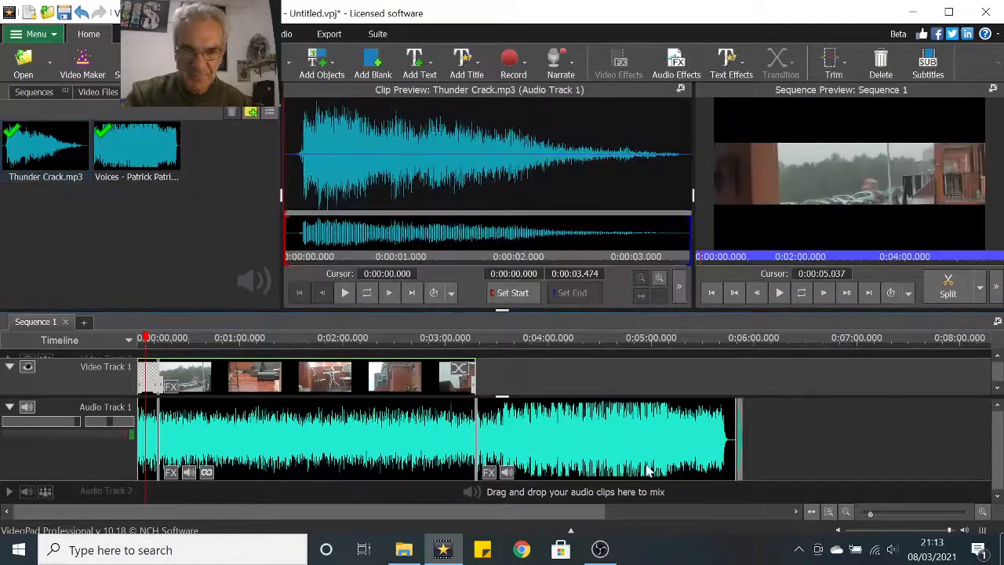
- Move the Voices music down to Audio Track 2 and the Thunder Crack clip to Audio Track 3
left_click_drag(553, 448, 581, 493)
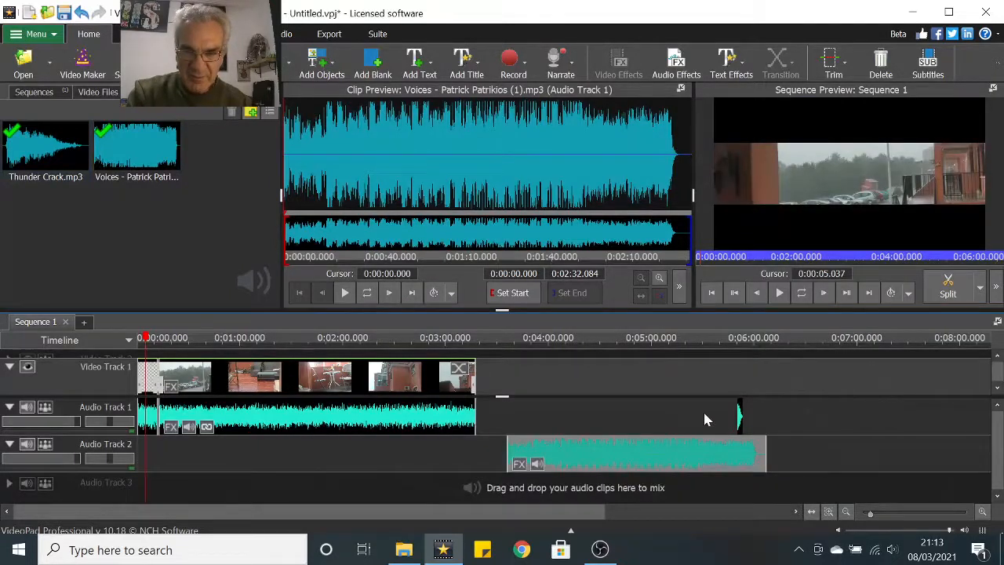
scroll(739, 415, "up", 6)
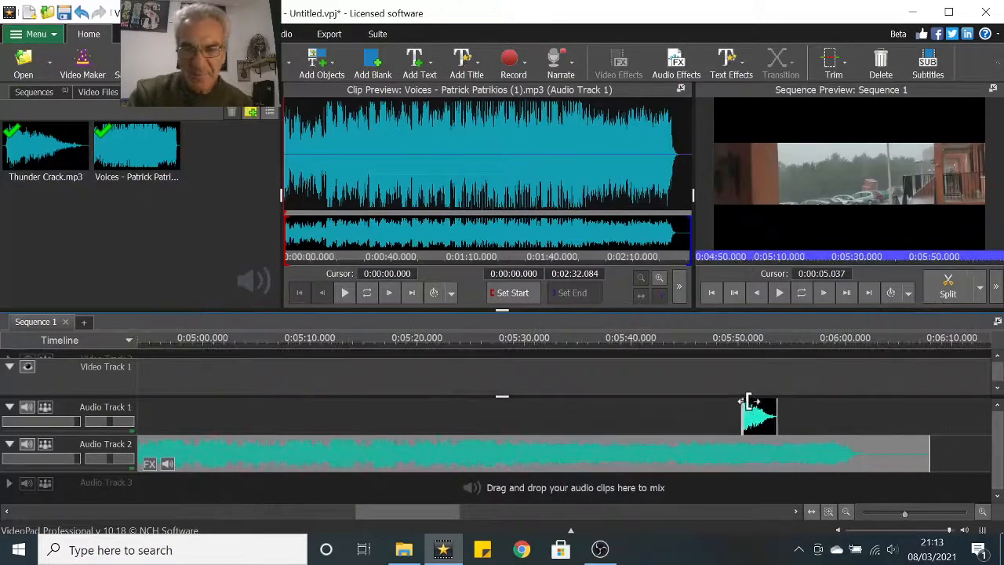
left_click_drag(756, 419, 692, 488)
- Close the gaps in Audio Track 2 and Audio Track 3 so both clips start at the sequence beginning
left_click_drag(449, 513, 72, 514)
right_click(264, 455)
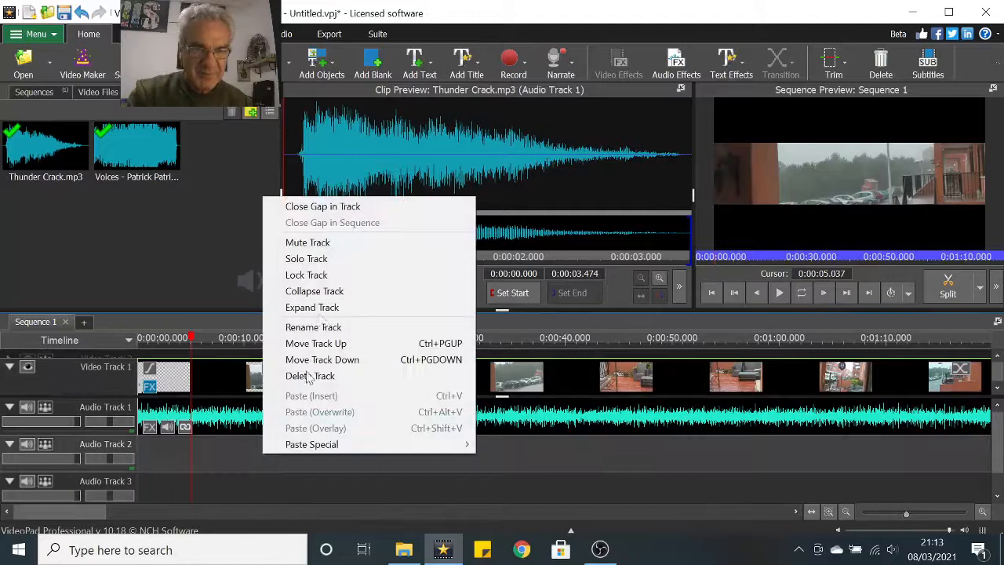
left_click(348, 208)
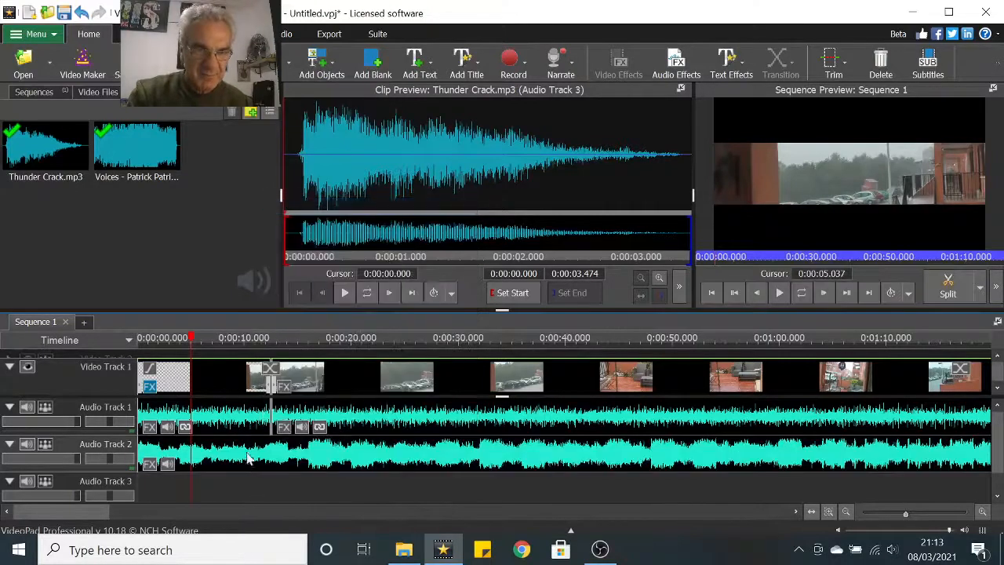
right_click(245, 494)
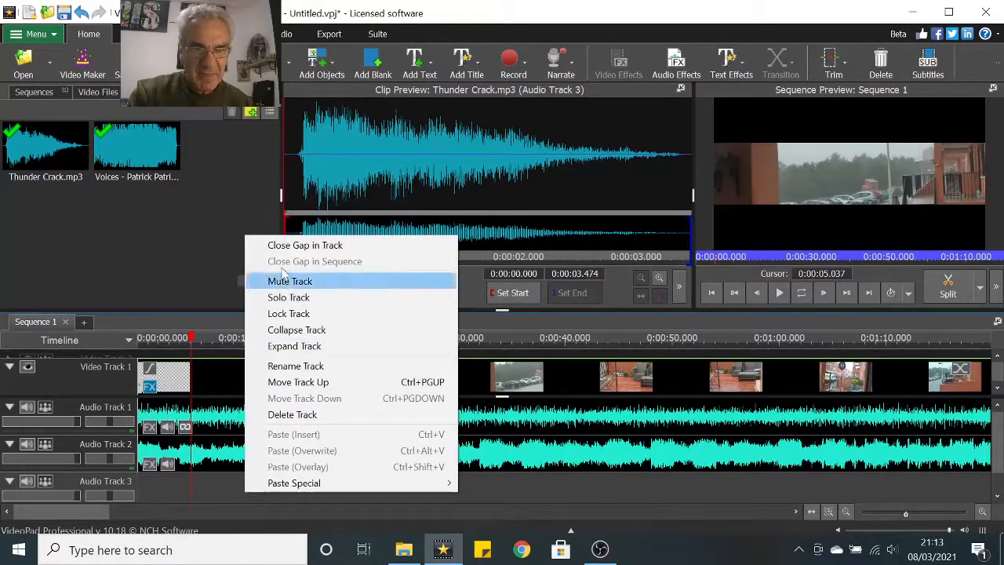
left_click(292, 246)
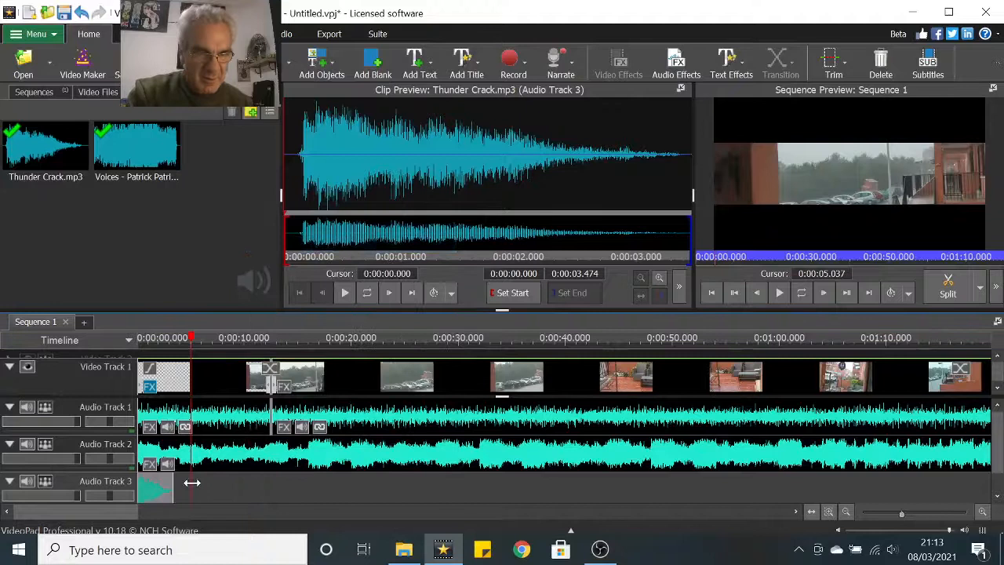
- Insert Thunder Crack at the sequence start, shifting the other tracks behind it, and start the Voices music slightly before the video
left_click_drag(159, 486, 123, 493)
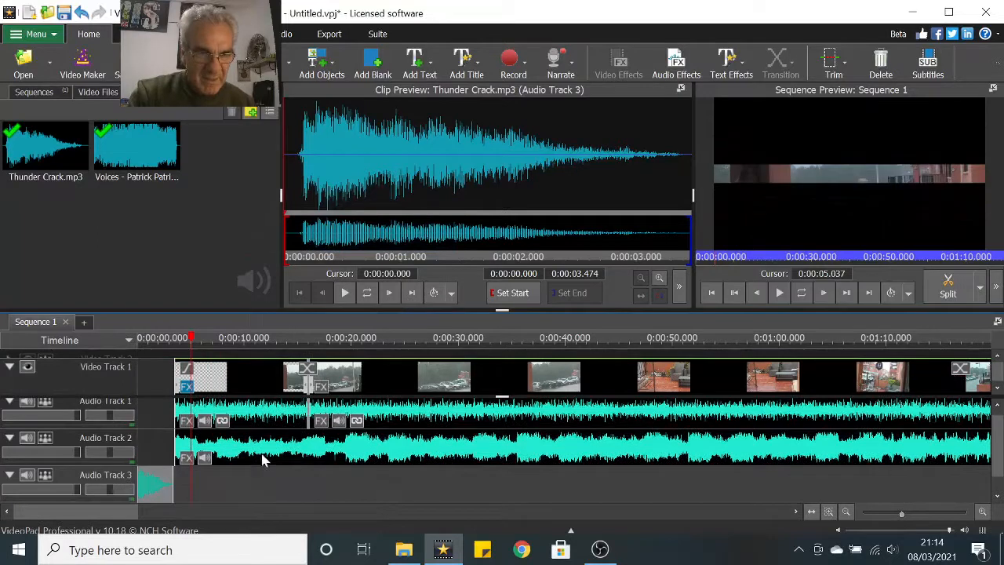
left_click_drag(274, 459, 266, 459)
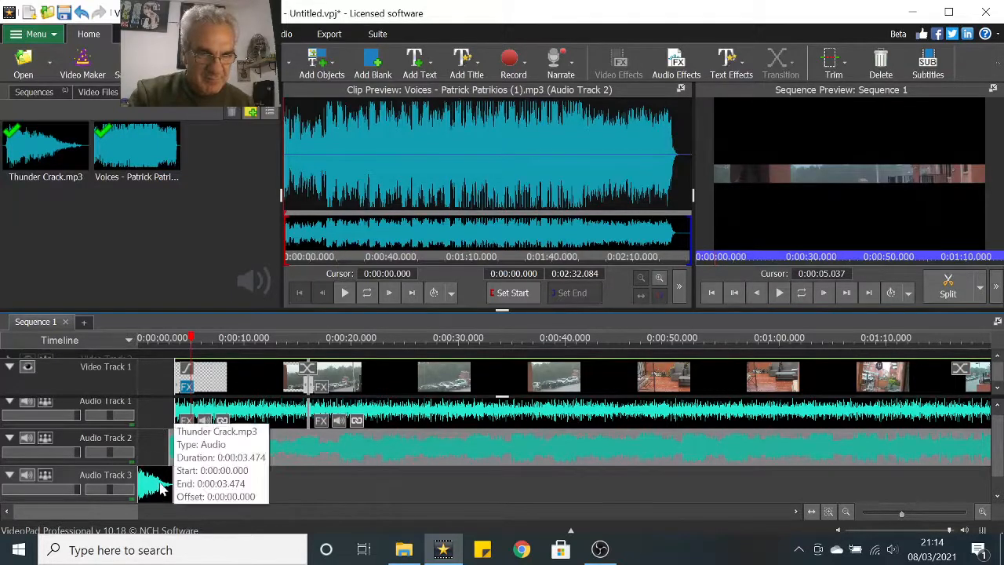
- Play the sequence from its start in a detached preview window to check the thunder, music and opening, and close that window
left_click(992, 88)
left_click(375, 435)
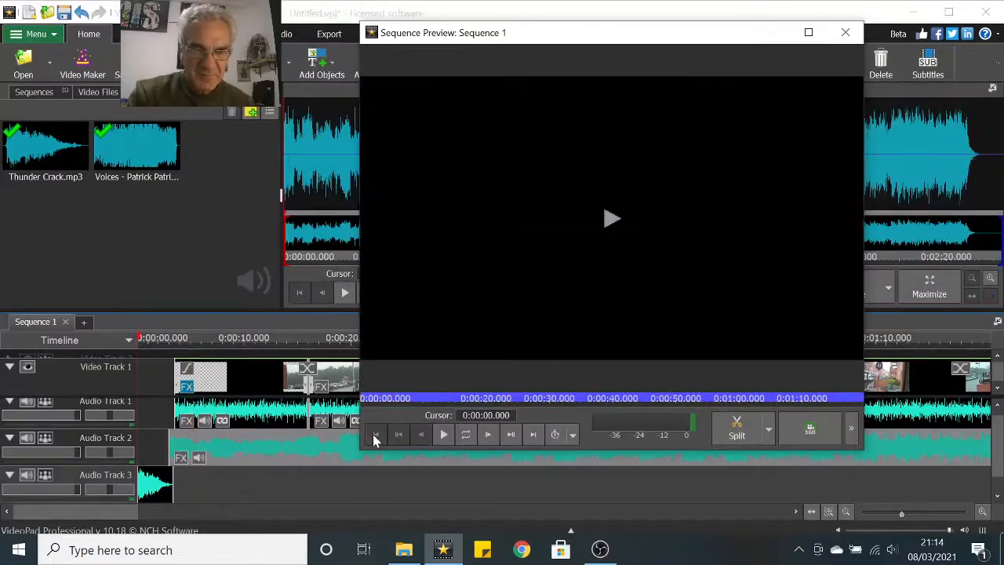
left_click(443, 436)
left_click(443, 436)
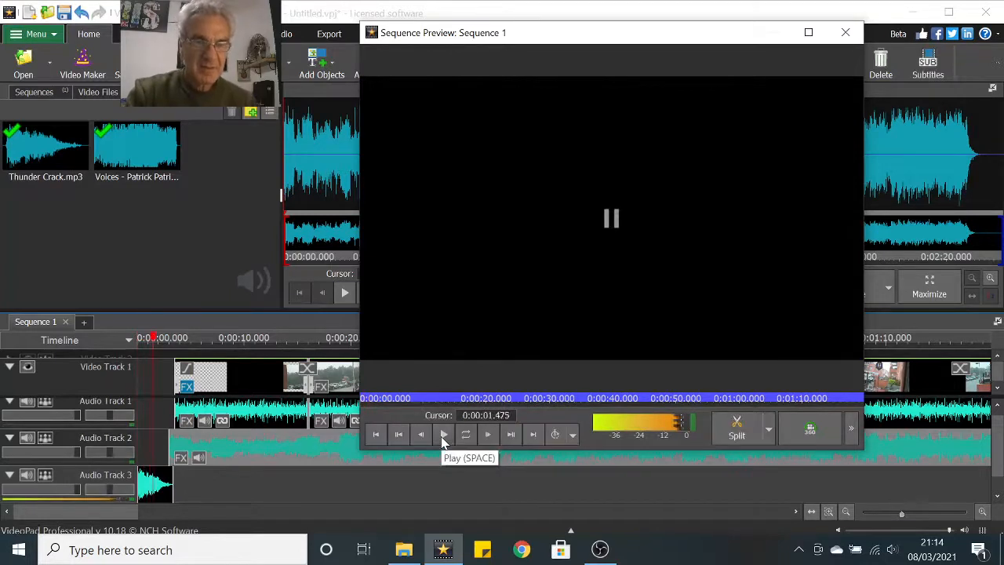
left_click(375, 435)
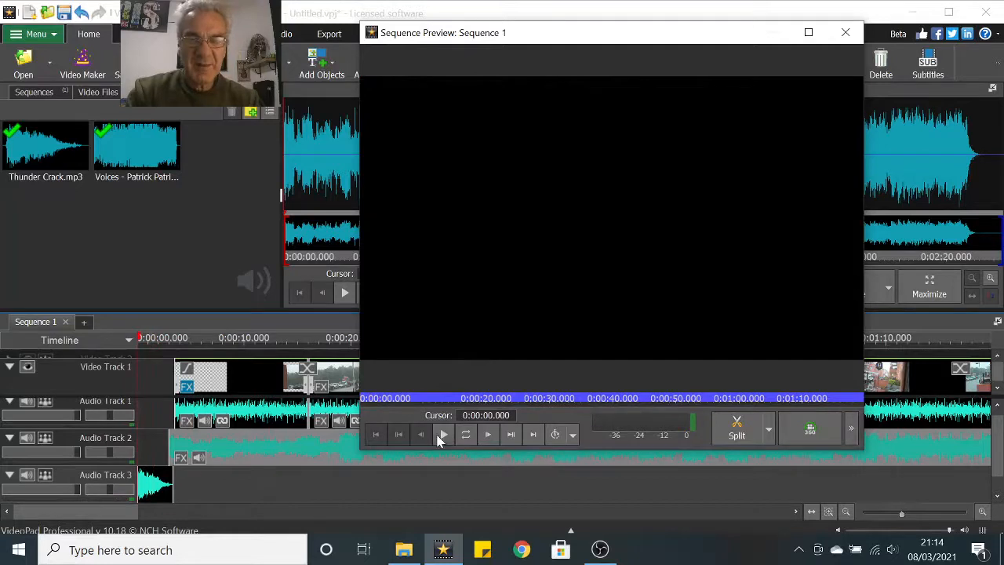
left_click(443, 436)
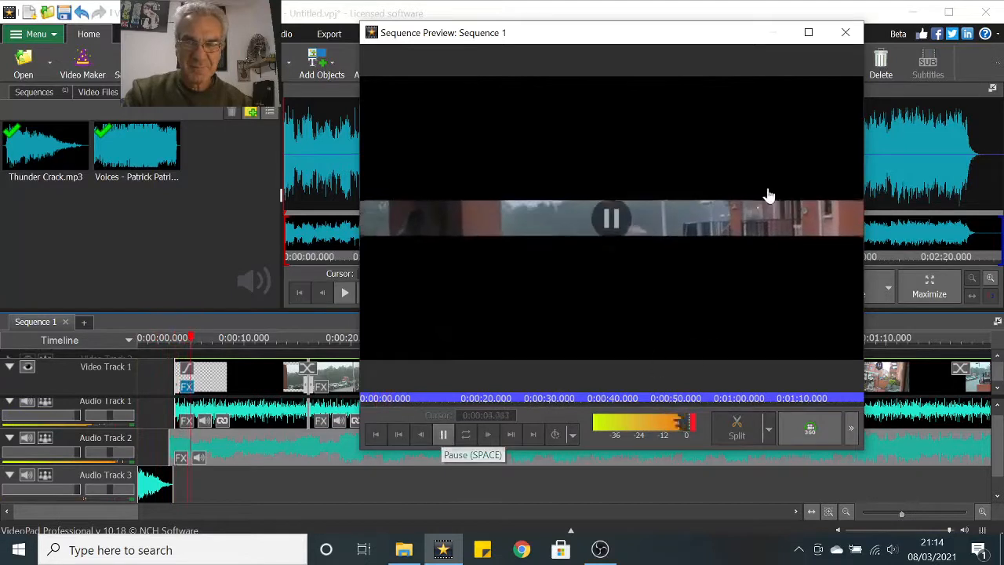
left_click_drag(734, 48, 601, 38)
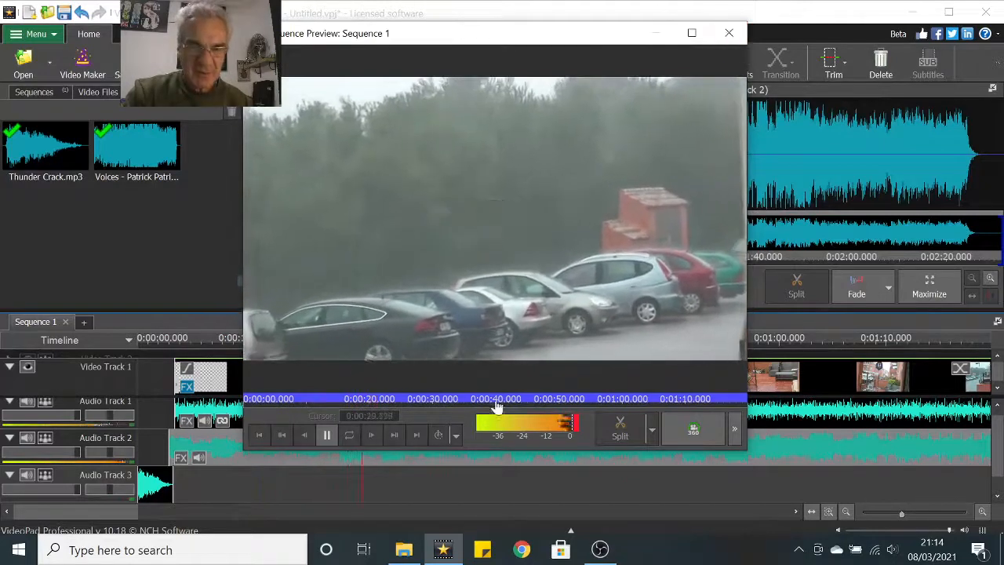
left_click(328, 437)
left_click_drag(650, 33, 634, 213)
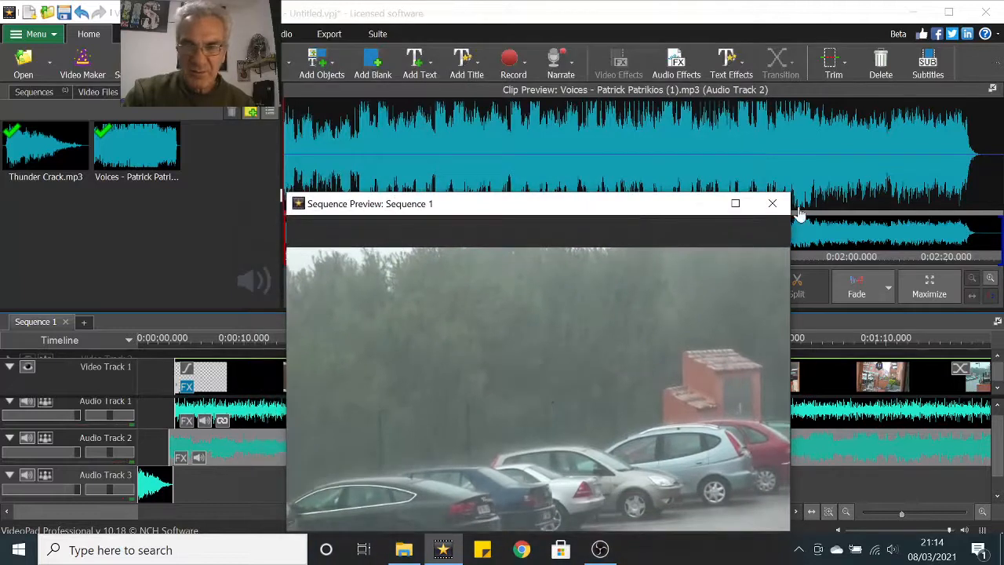
left_click(774, 202)
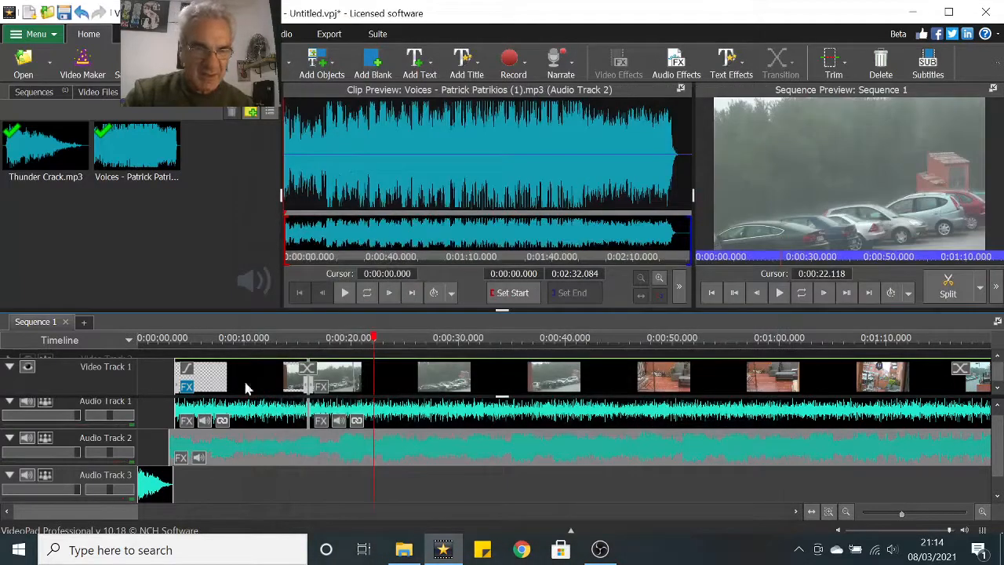
- Remove the Crop effect from the first 00009.MTS segment and return the cursor to the segment's start
left_click(186, 389)
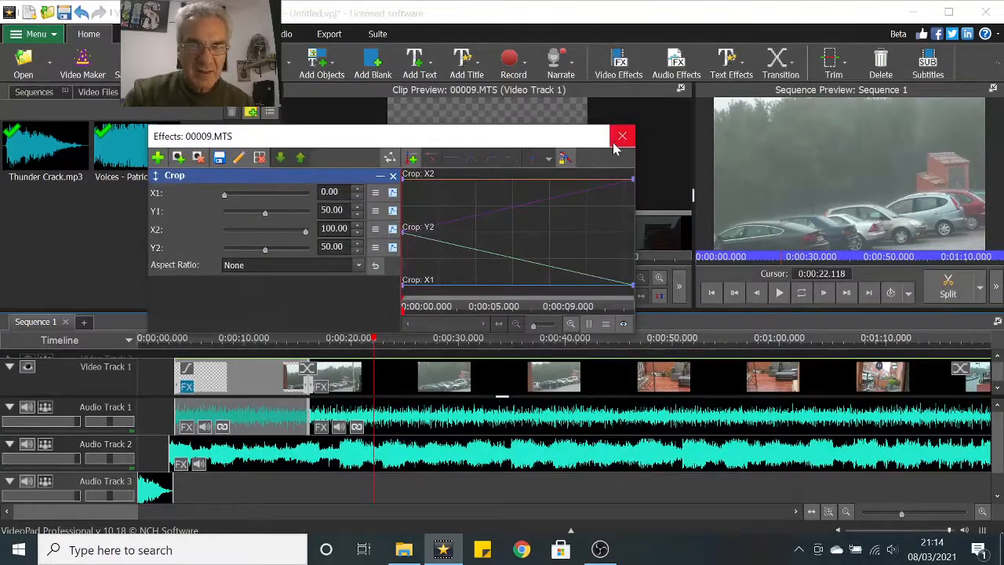
left_click(393, 175)
left_click_drag(525, 145, 839, 390)
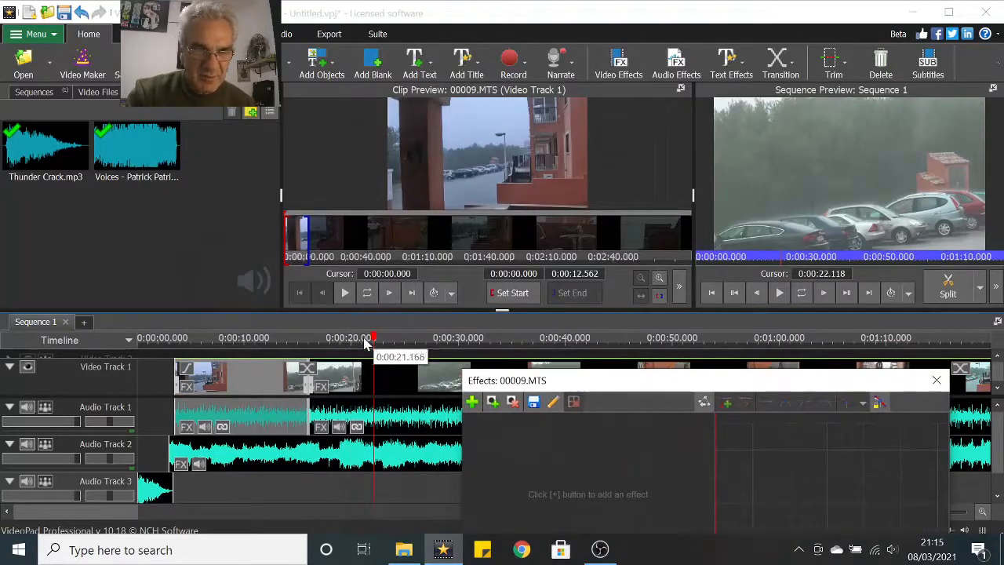
left_click(345, 294)
left_click(344, 293)
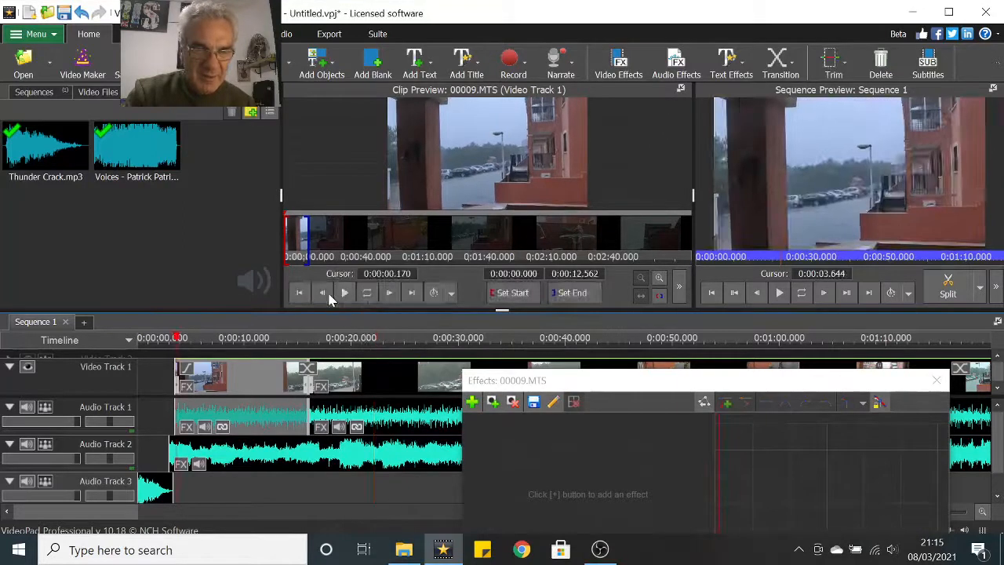
left_click(301, 293)
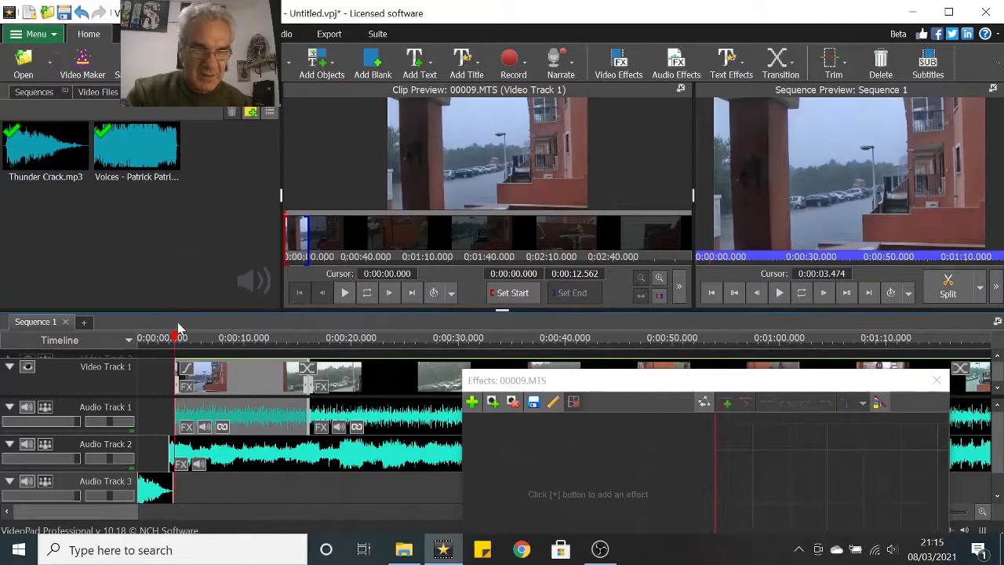
- Add a new Crop effect to the first 00009.MTS segment and set its X1 to 50
left_click_drag(666, 378, 631, 275)
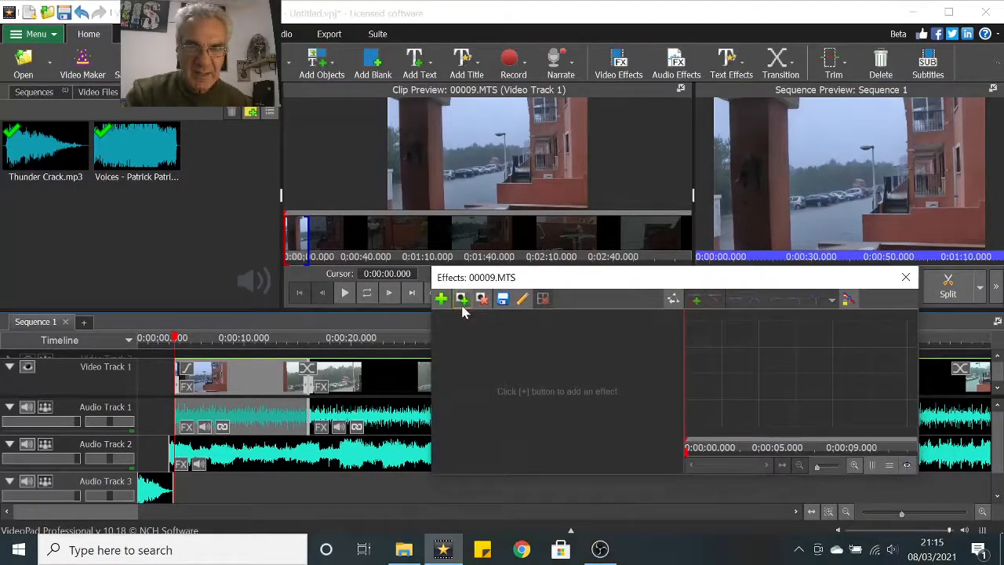
left_click(441, 299)
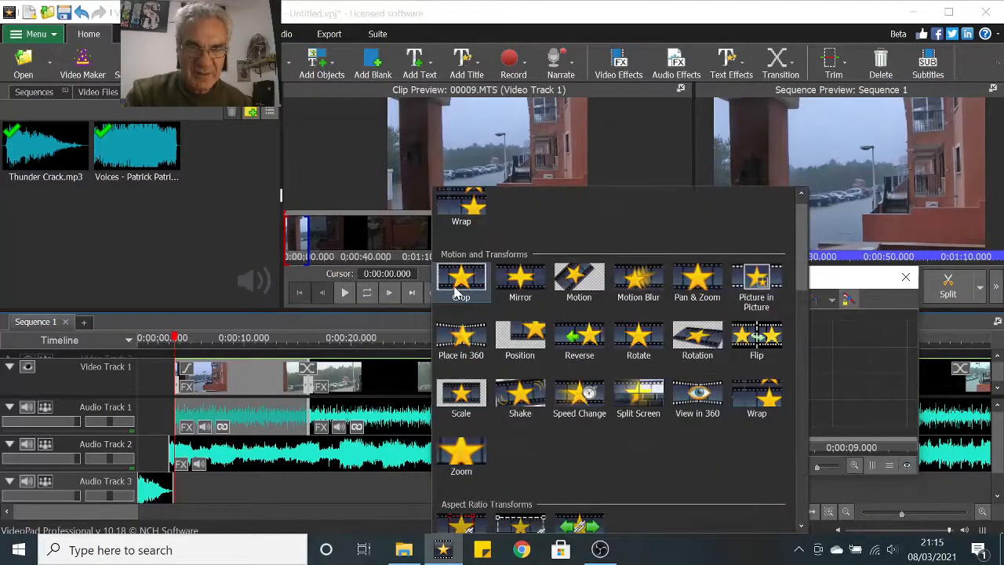
left_click(460, 287)
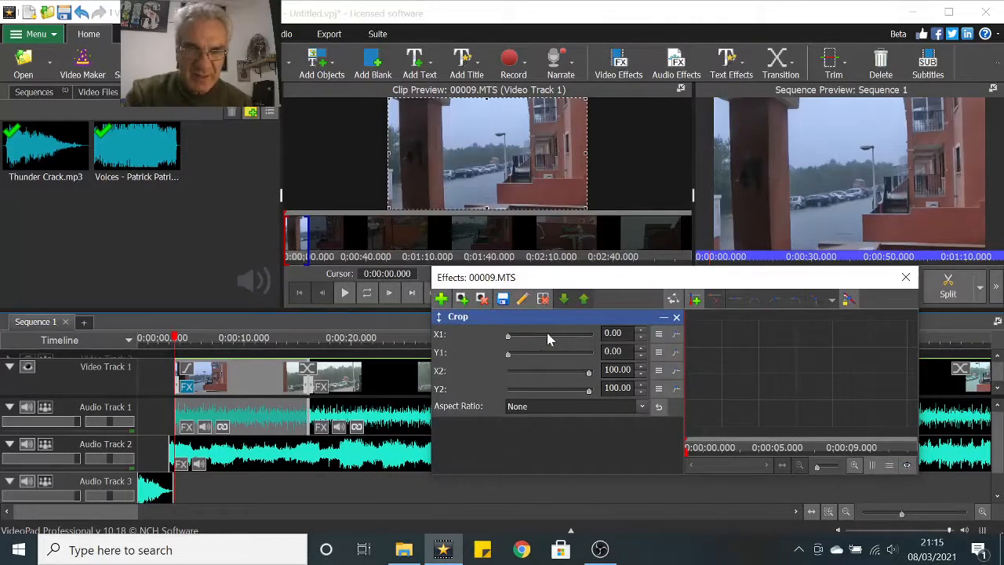
left_click(547, 335)
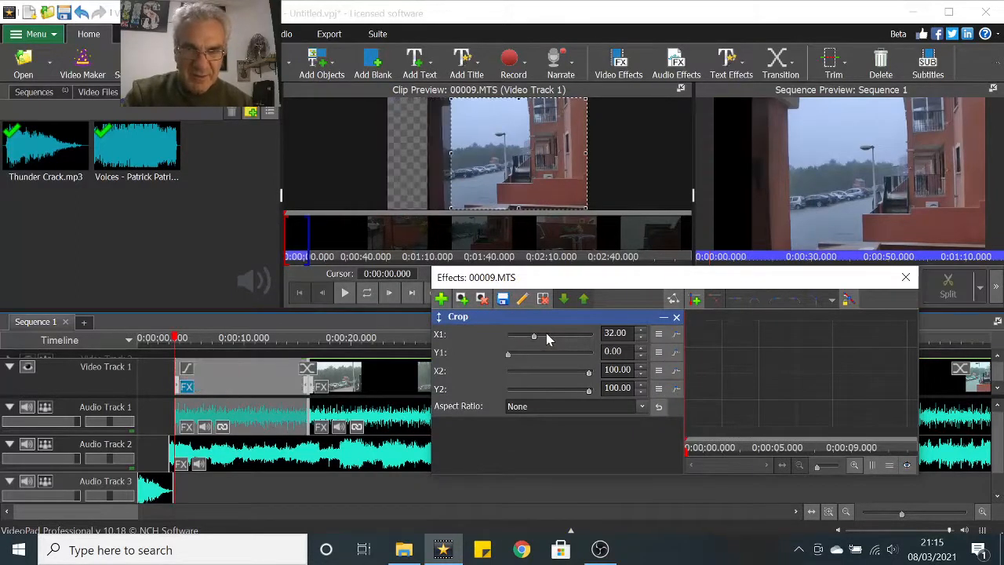
left_click(546, 336)
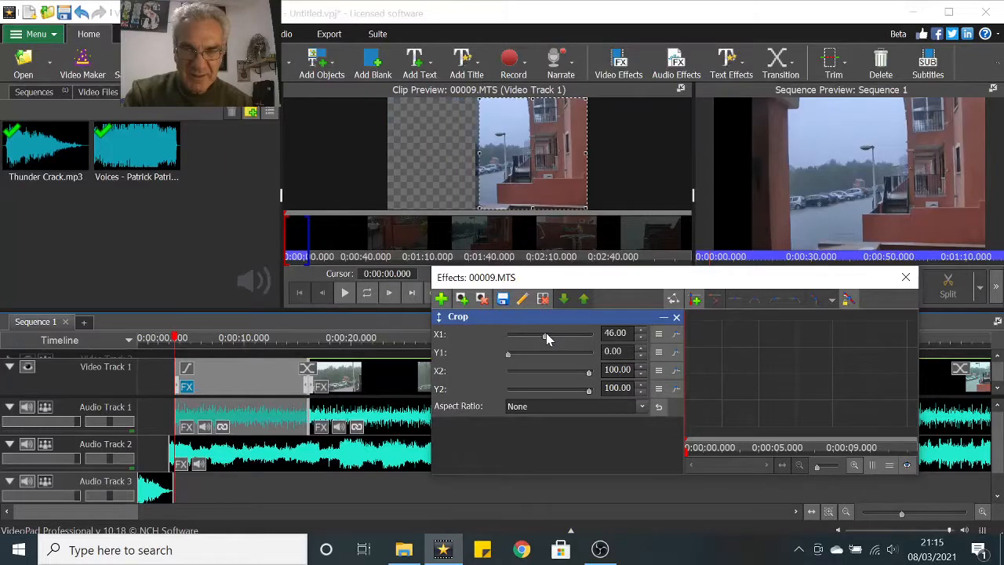
left_click(547, 335)
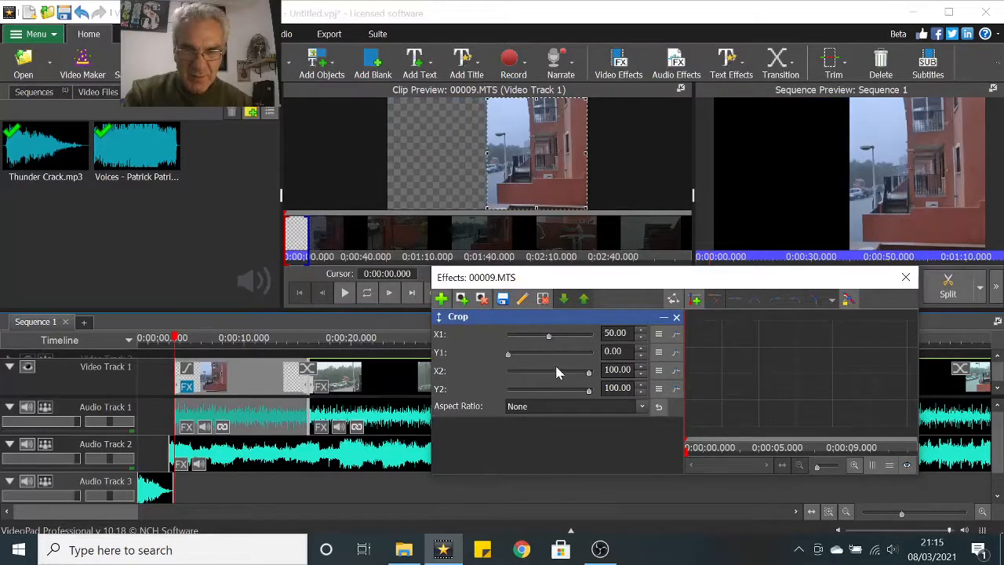
- Set the Crop effect's X2 to 50 to close the picture into a vertical line at the frame's centre
left_click(555, 367)
left_click(555, 367)
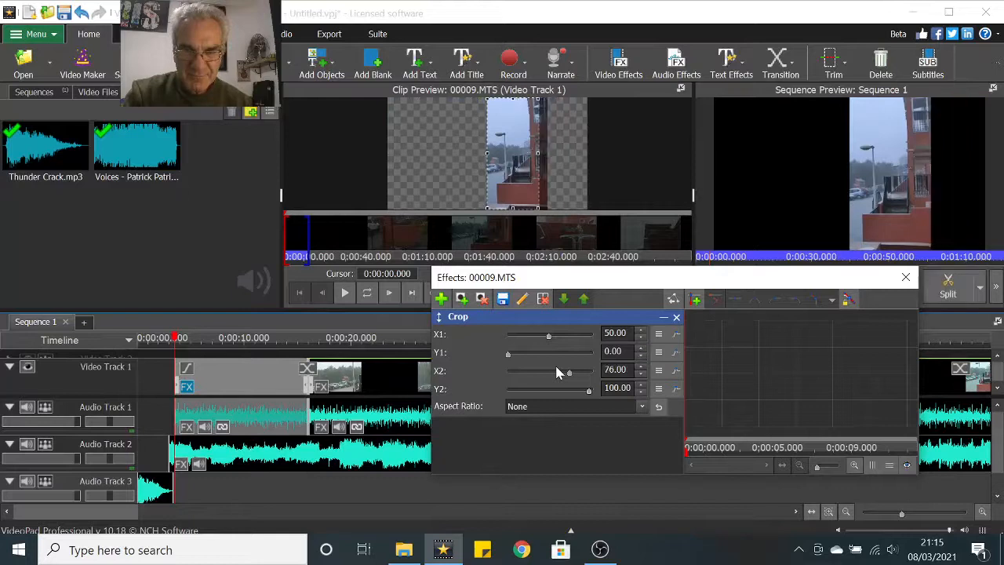
left_click(555, 367)
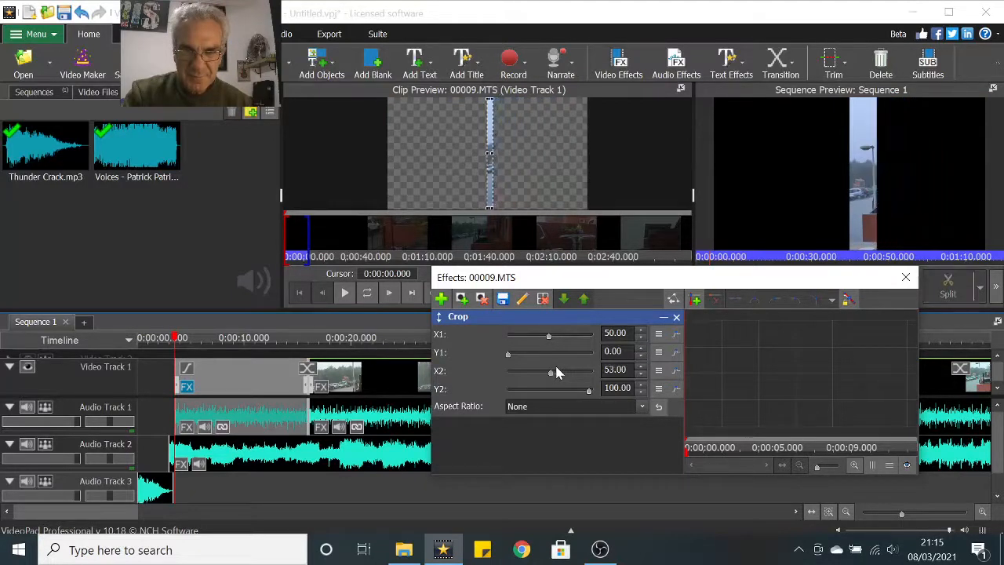
left_click(556, 366)
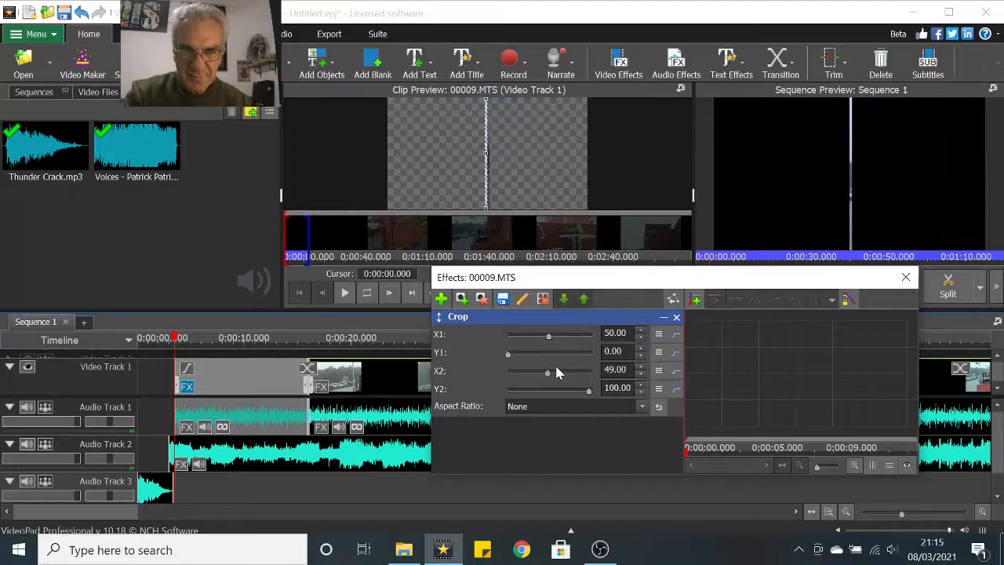
left_click(640, 371)
left_click(641, 371)
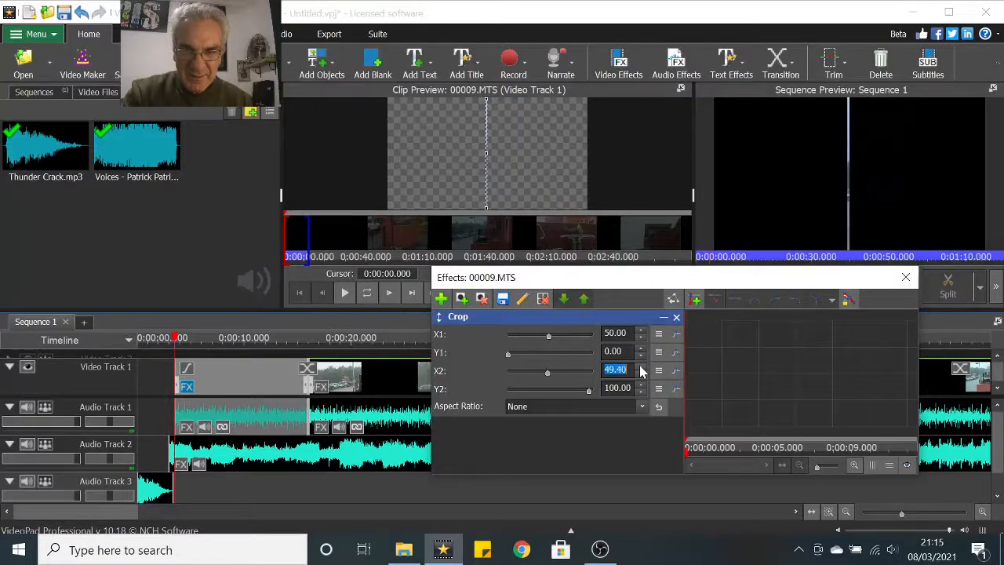
left_click(640, 371)
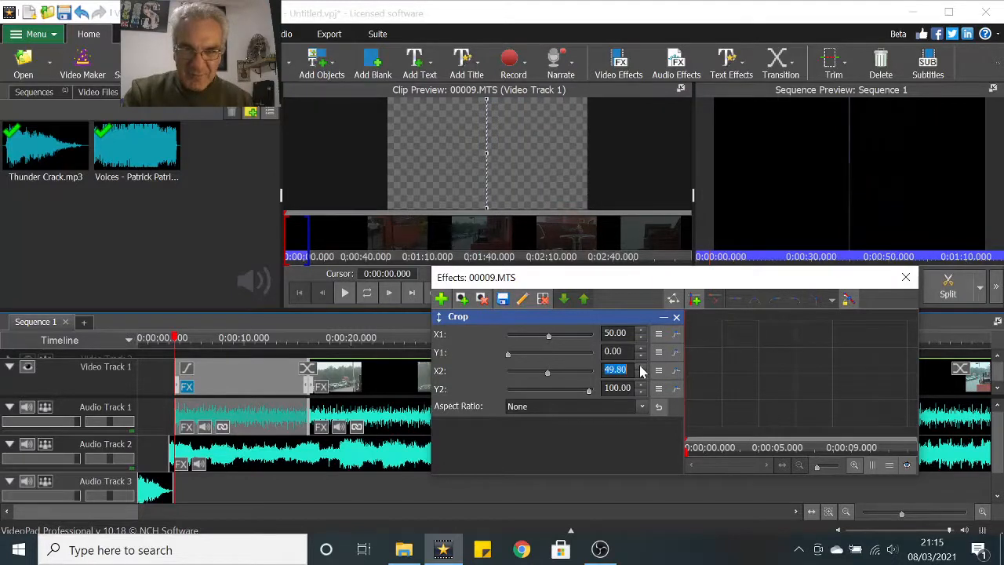
left_click(640, 371)
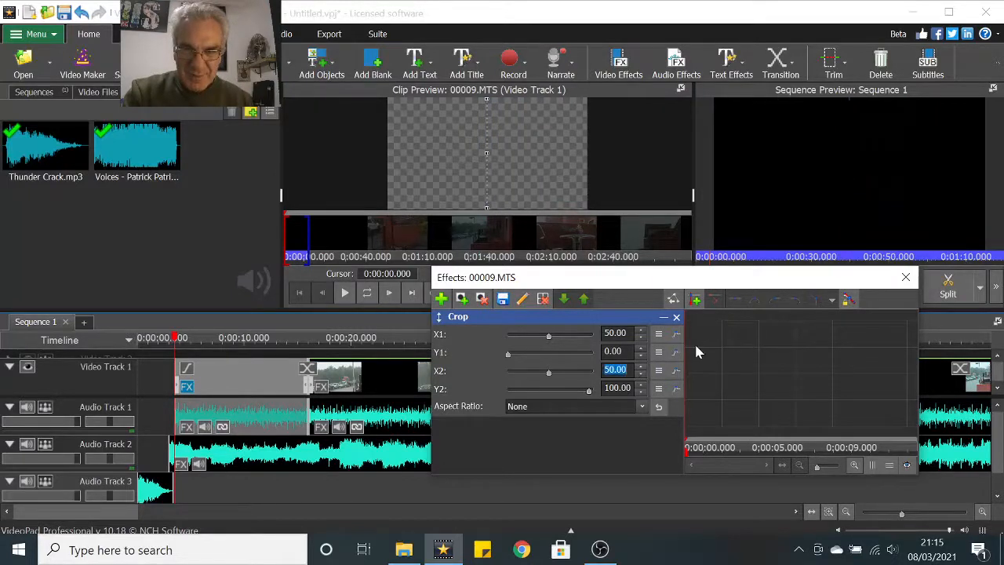
- Add keyframes for the closed Crop at the first 00009.MTS segment's start and move the clip cursor to the segment's end
left_click(696, 300)
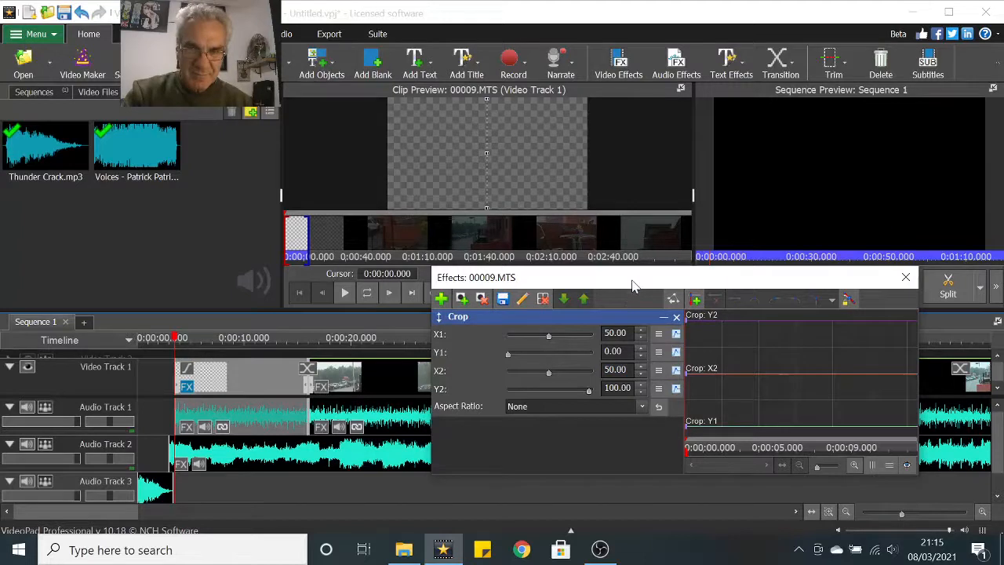
left_click_drag(634, 288, 737, 284)
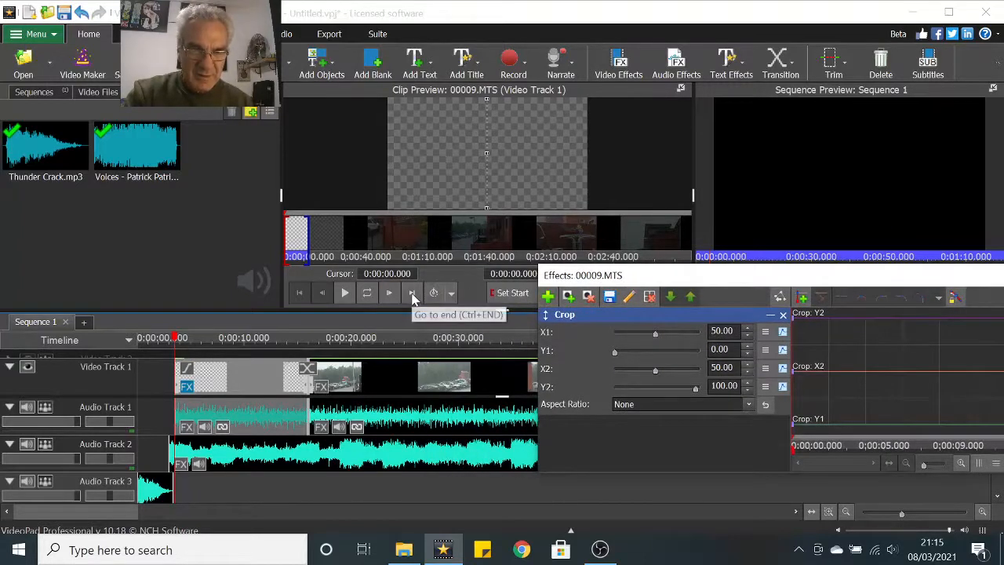
left_click(414, 293)
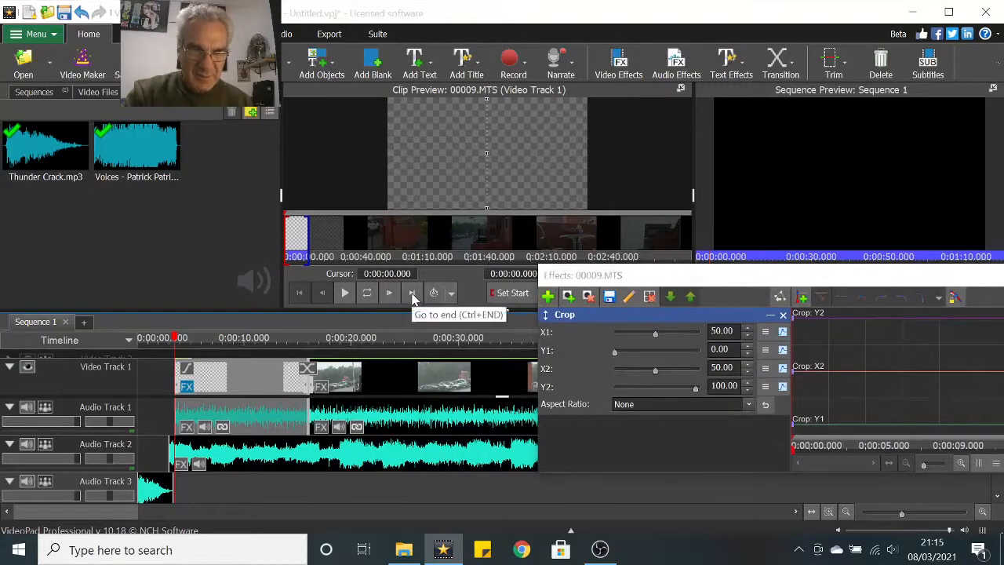
- Set the Crop effect's X1 to 0 and X2 to 100 at the segment's end to open the picture to full width
left_click(638, 332)
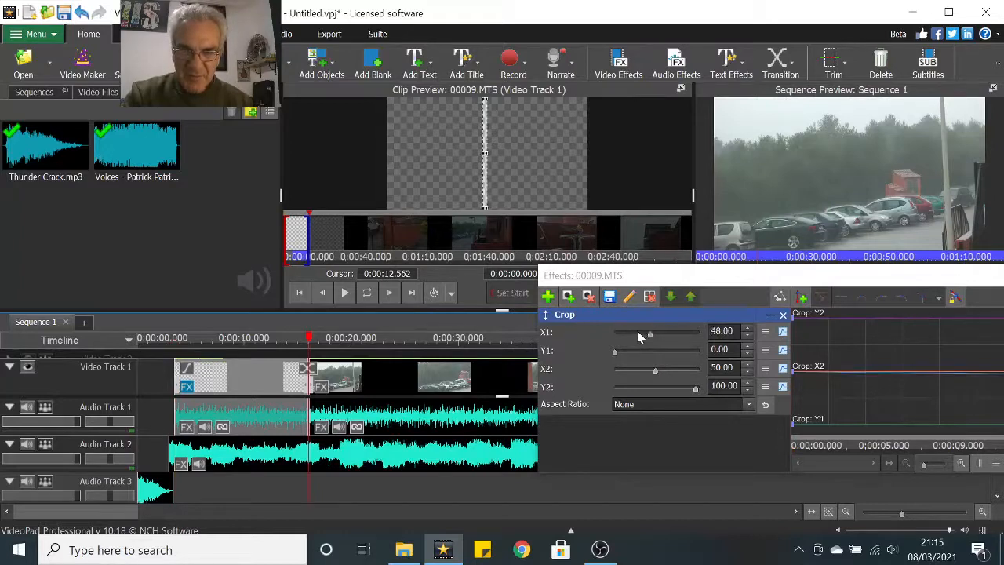
left_click(662, 372)
scroll(661, 373, "up", 15)
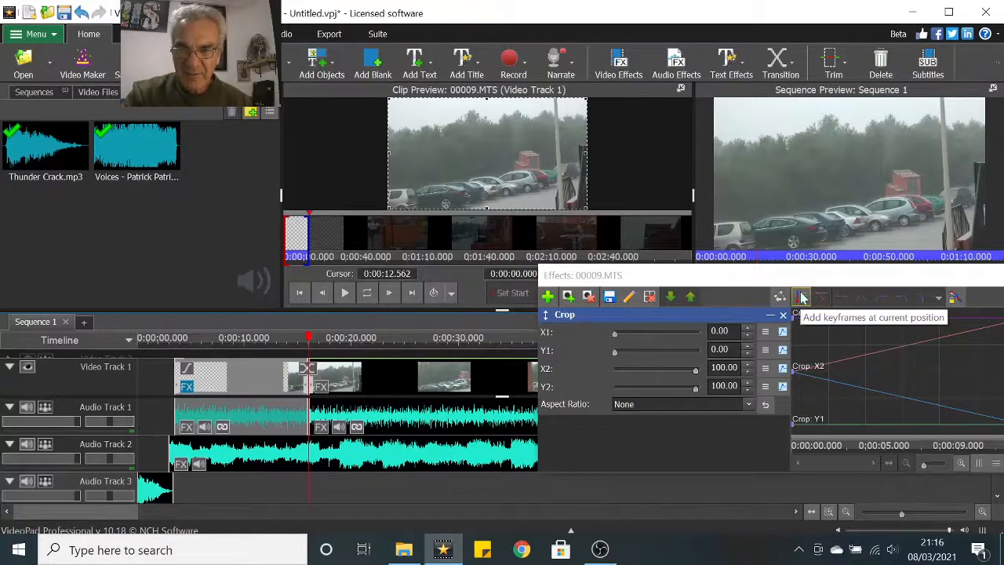
- Add keyframes for the fully open Crop at the segment's end and close the effects window
left_click_drag(804, 276, 530, 273)
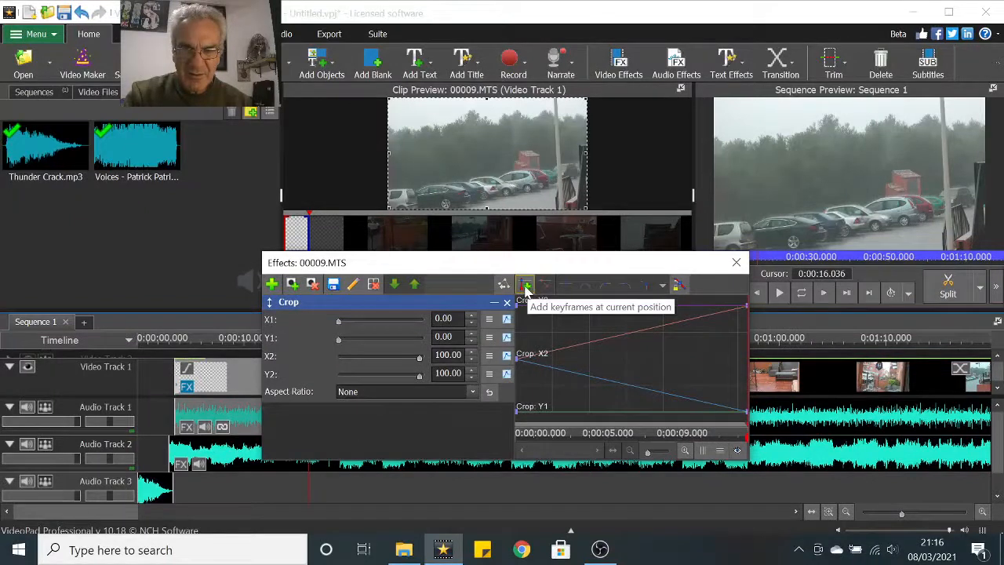
left_click(526, 286)
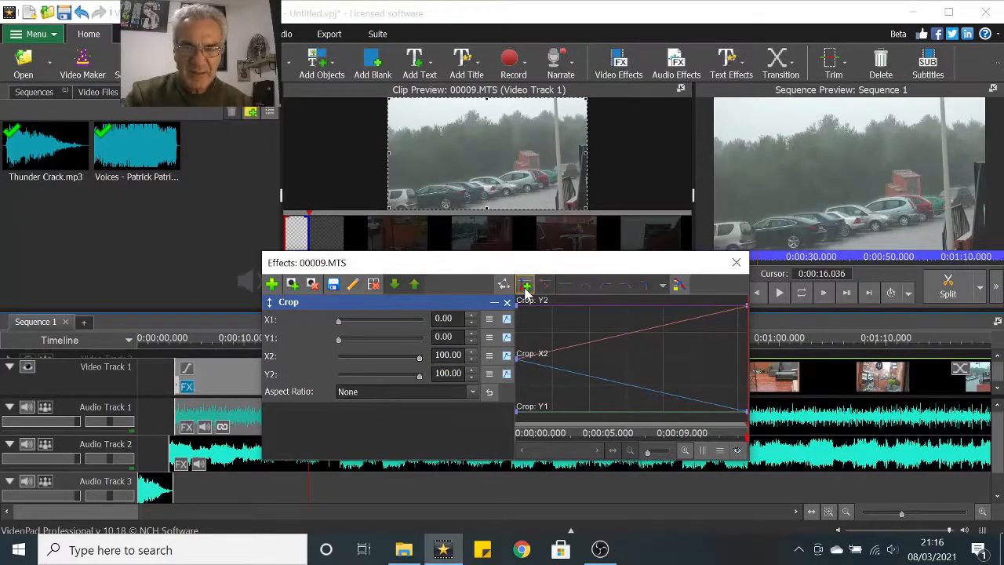
left_click(735, 264)
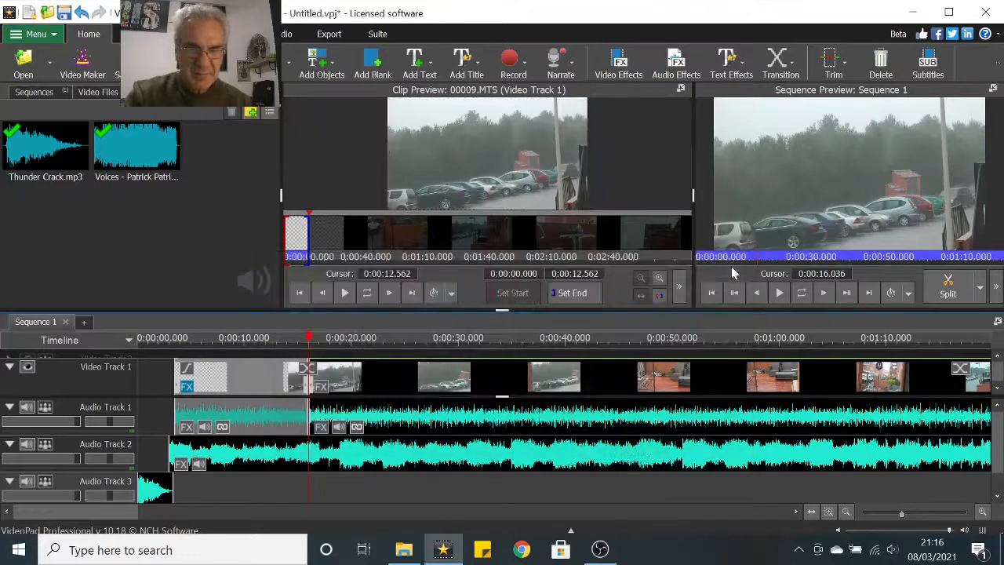
- Play the sequence from its start in a detached preview window to check the opening from a vertical line
left_click(993, 88)
left_click_drag(451, 208, 417, 79)
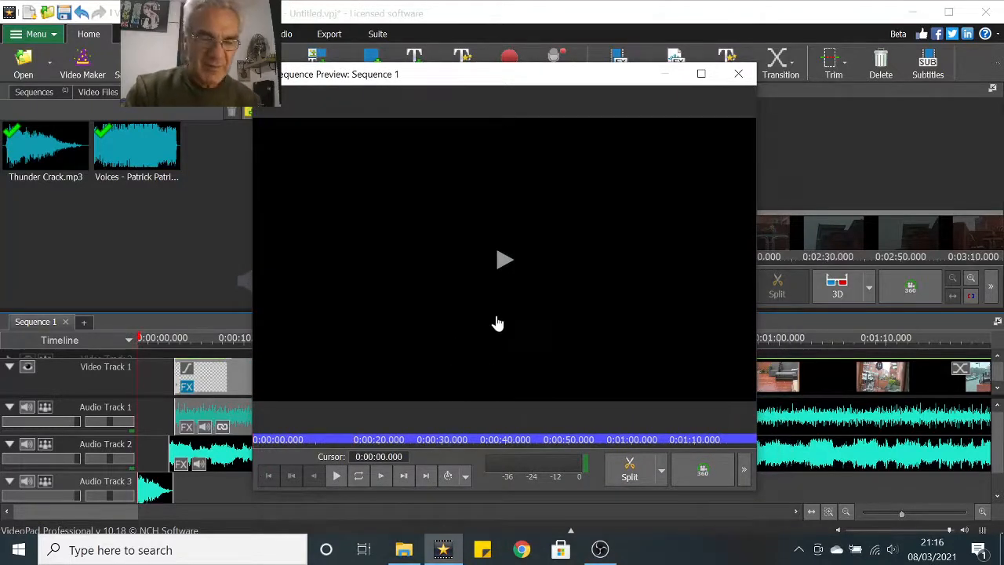
left_click(335, 477)
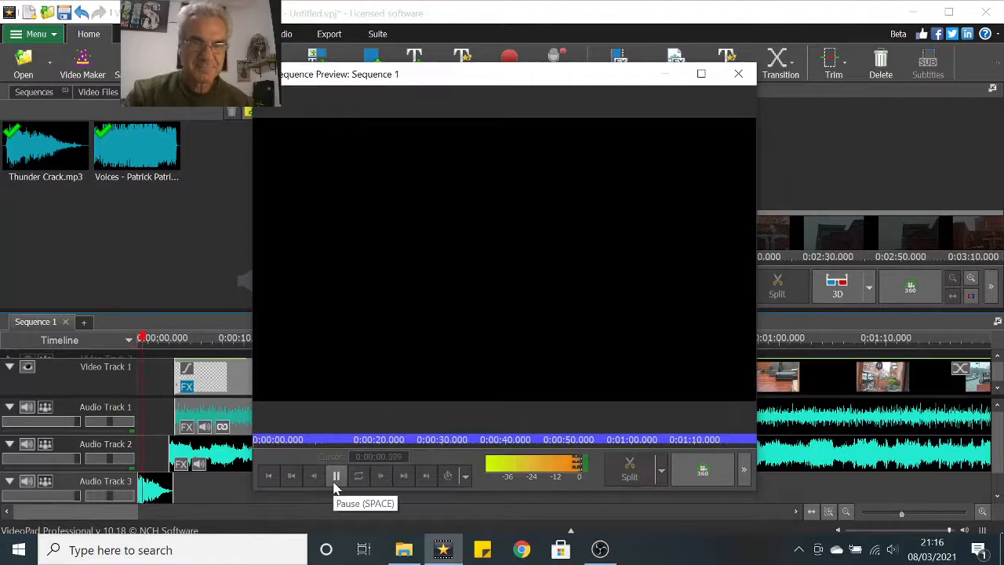